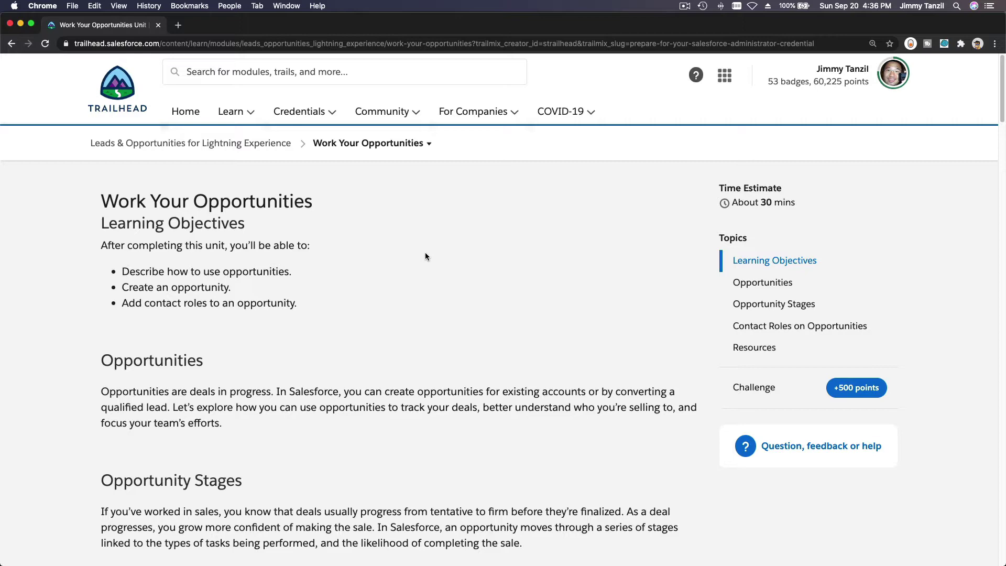
Scroll through the lesson introduction, highlighting the 'in progress' phrase.
scroll(425, 252, "down", 5)
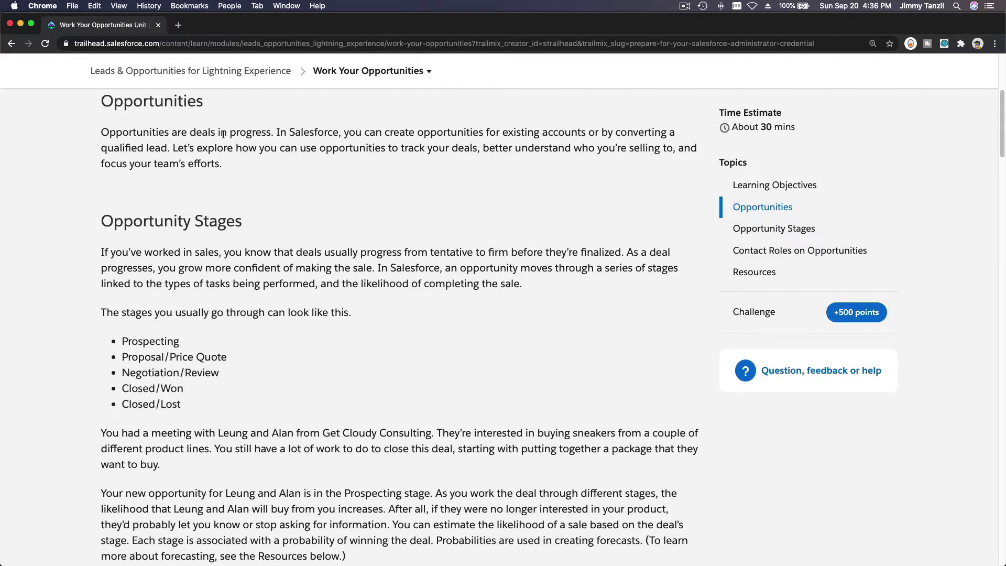
left_click_drag(217, 133, 269, 134)
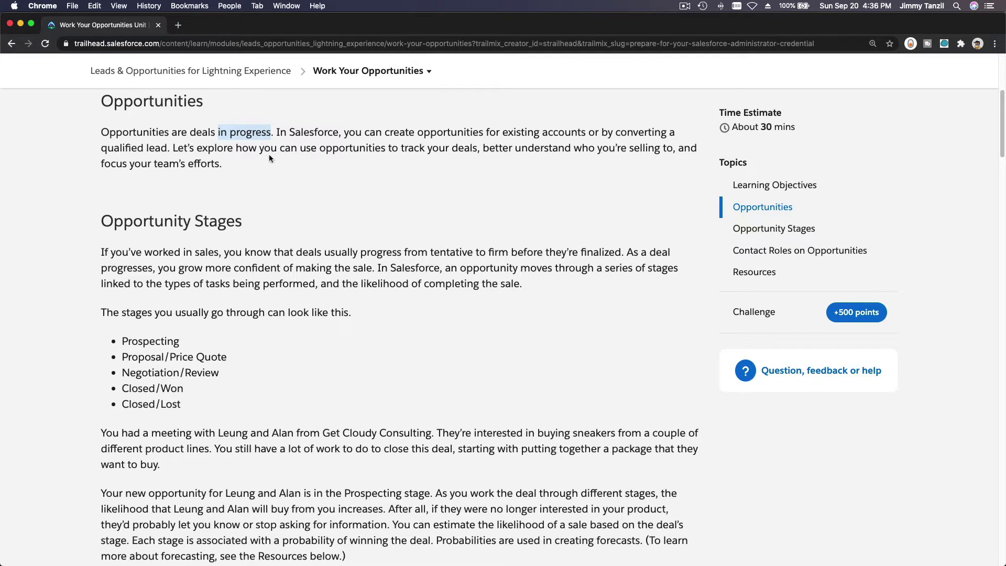
left_click(325, 150)
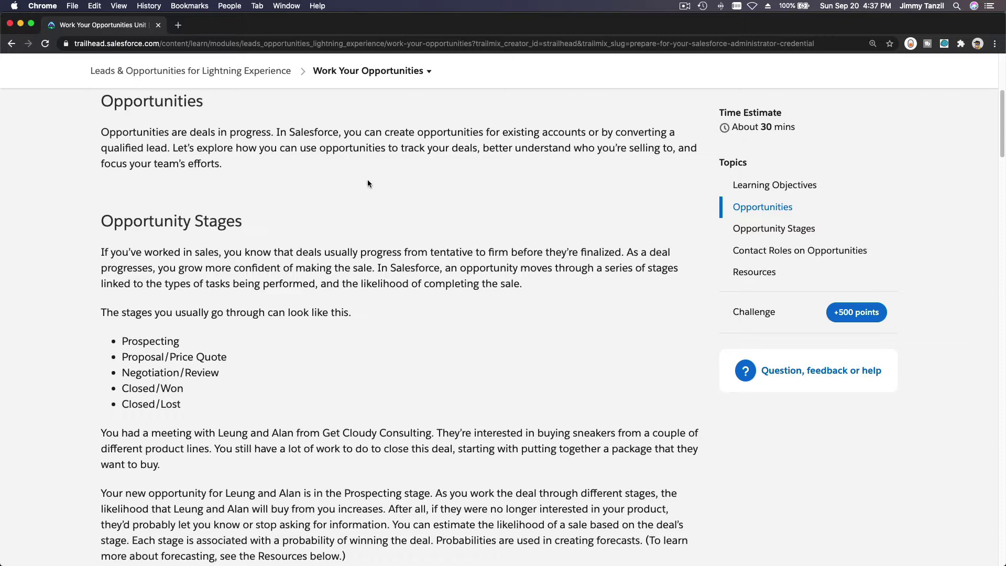
scroll(368, 182, "down", 3)
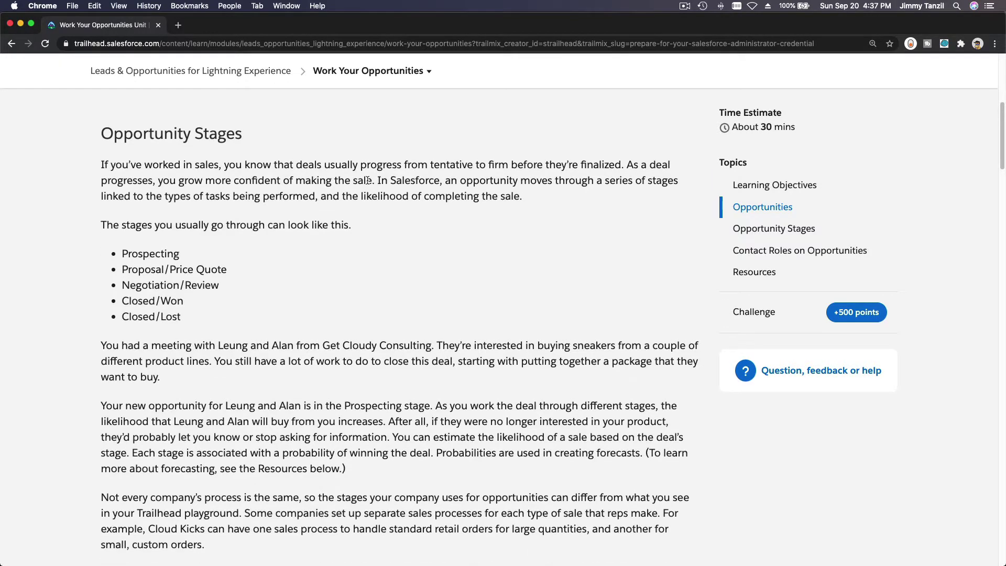
scroll(368, 181, "down", 1)
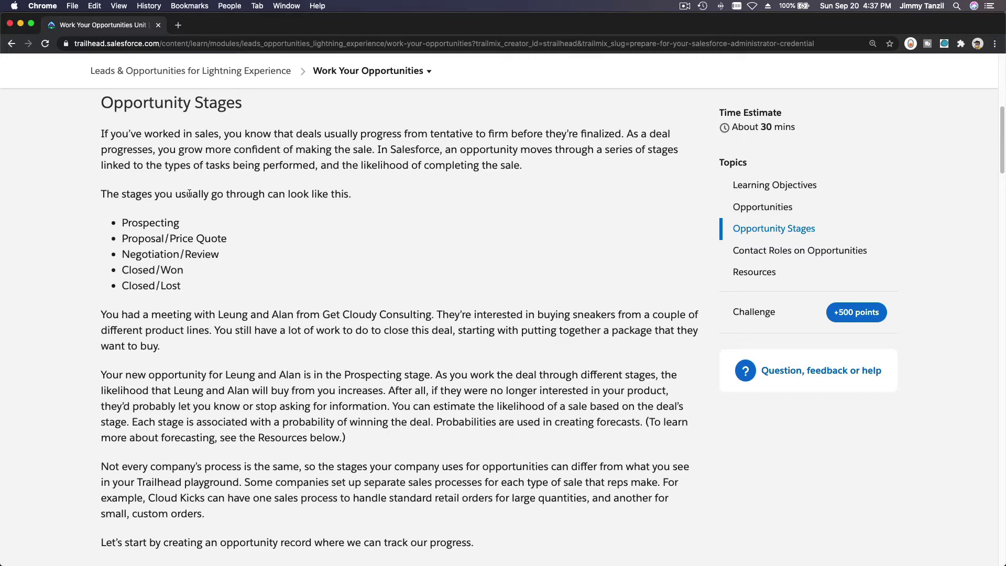
Highlight the stages Prospecting, Proposal, Negotiation, Closed/Won and Closed/Lost while reading.
double_click(158, 218)
double_click(143, 239)
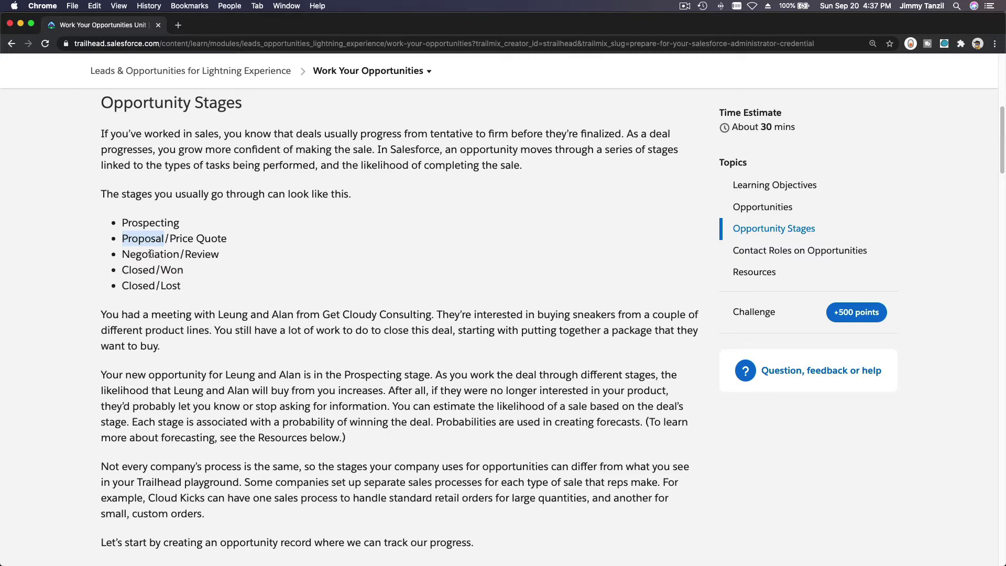
double_click(151, 254)
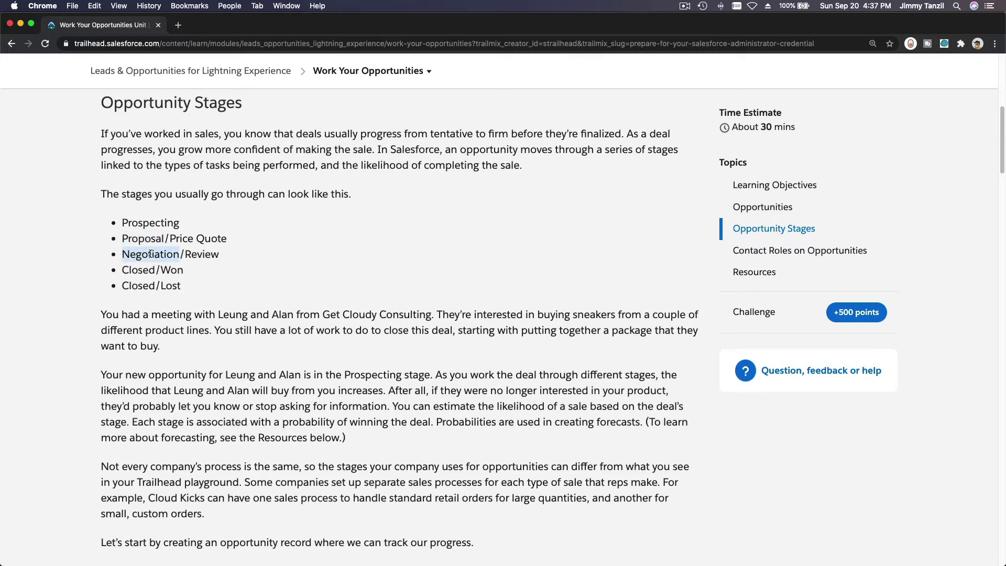
double_click(138, 271)
left_click(137, 271)
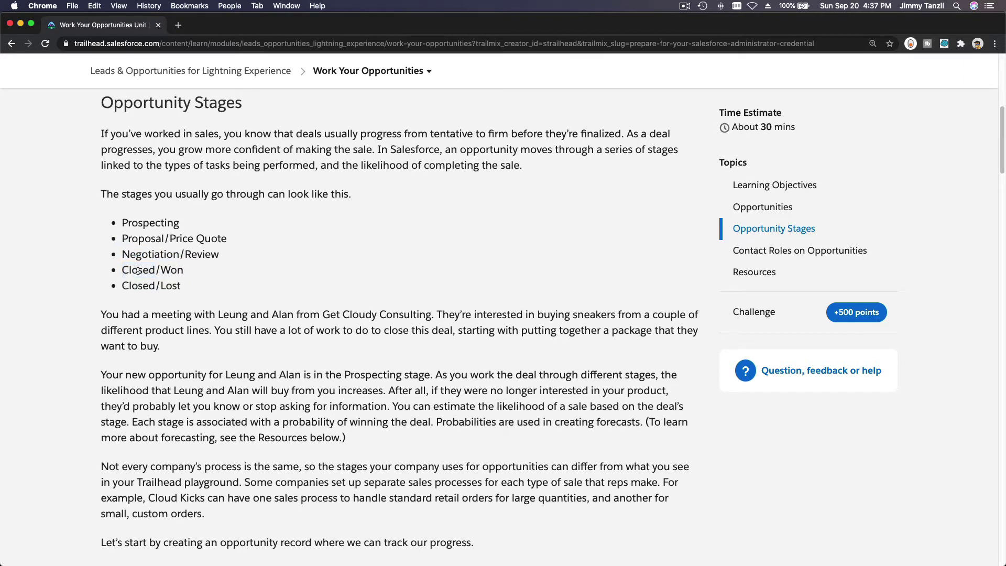
triple_click(138, 271)
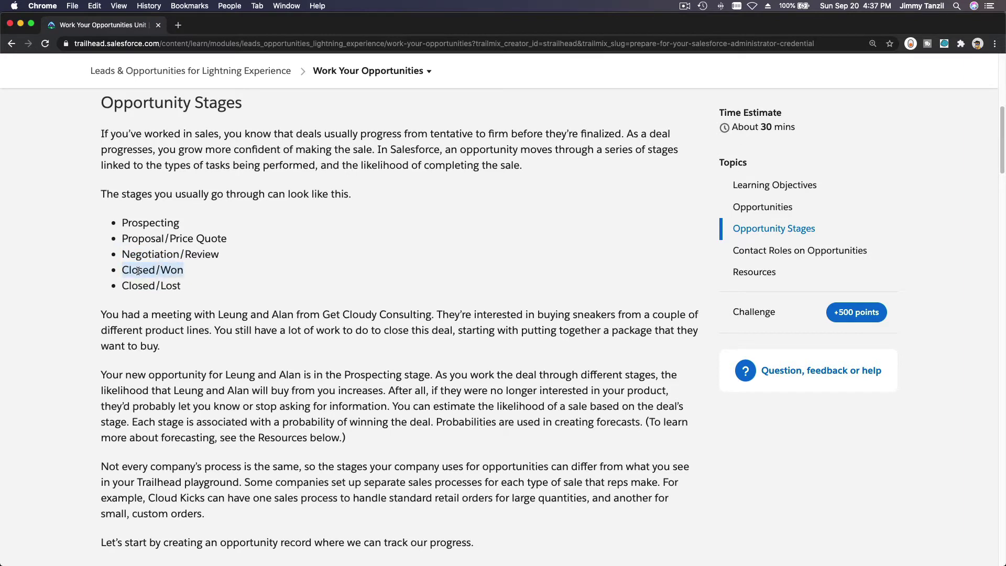
triple_click(138, 287)
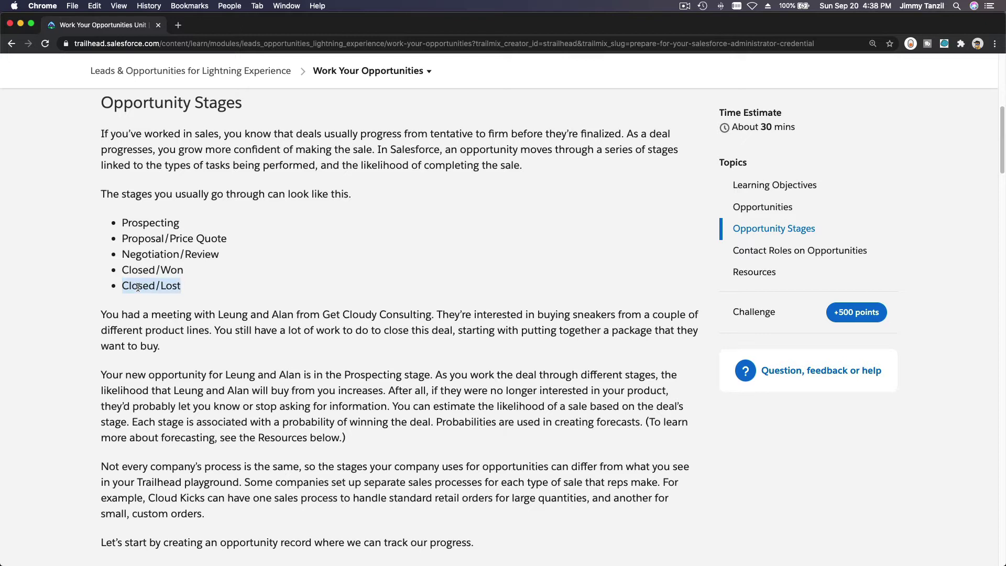
left_click(138, 287)
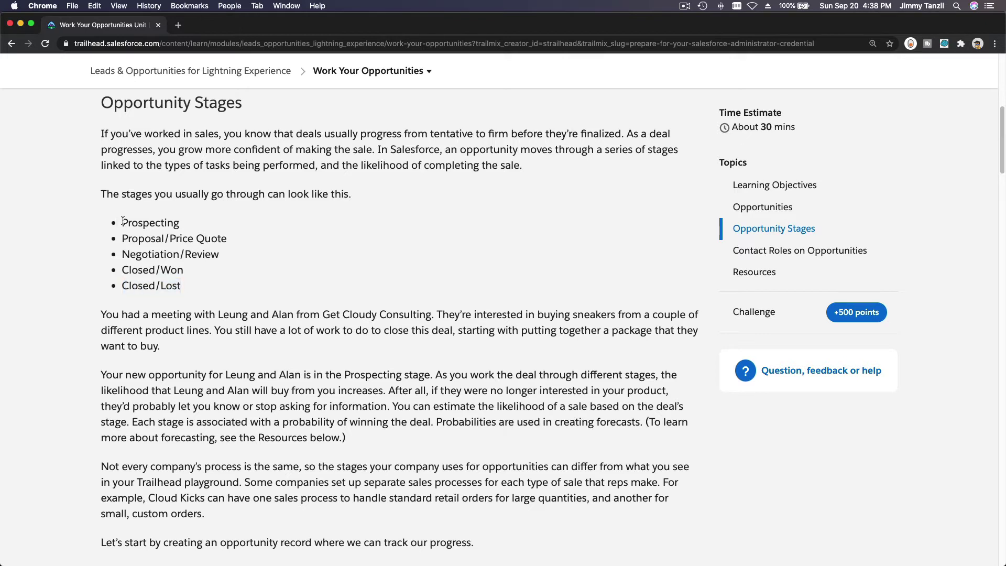
left_click_drag(123, 221, 190, 281)
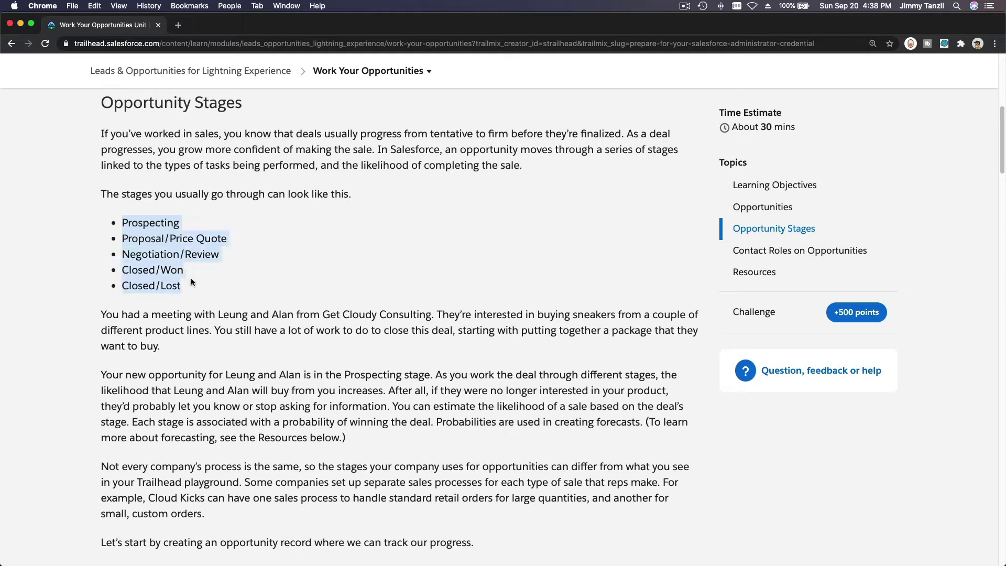
left_click(191, 281)
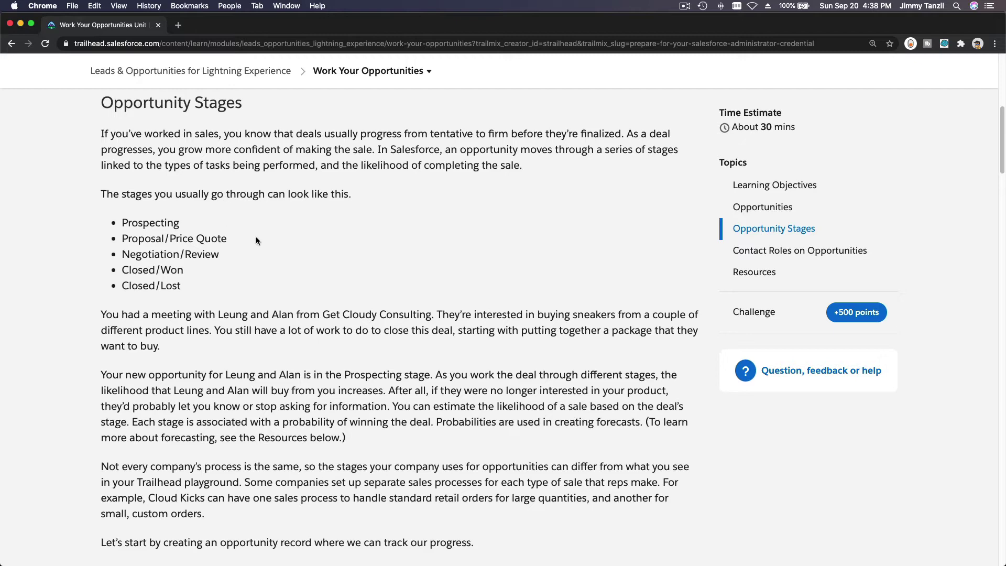
Launch the Admin Cert practice org from the avatar menu's Hands-On Orgs list.
scroll(426, 285, "up", 8)
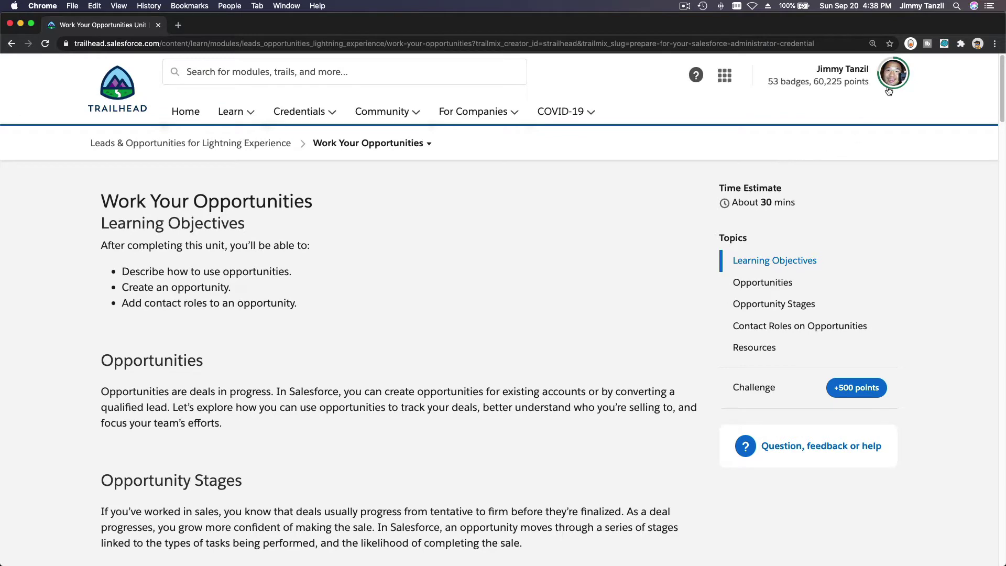
left_click(888, 90)
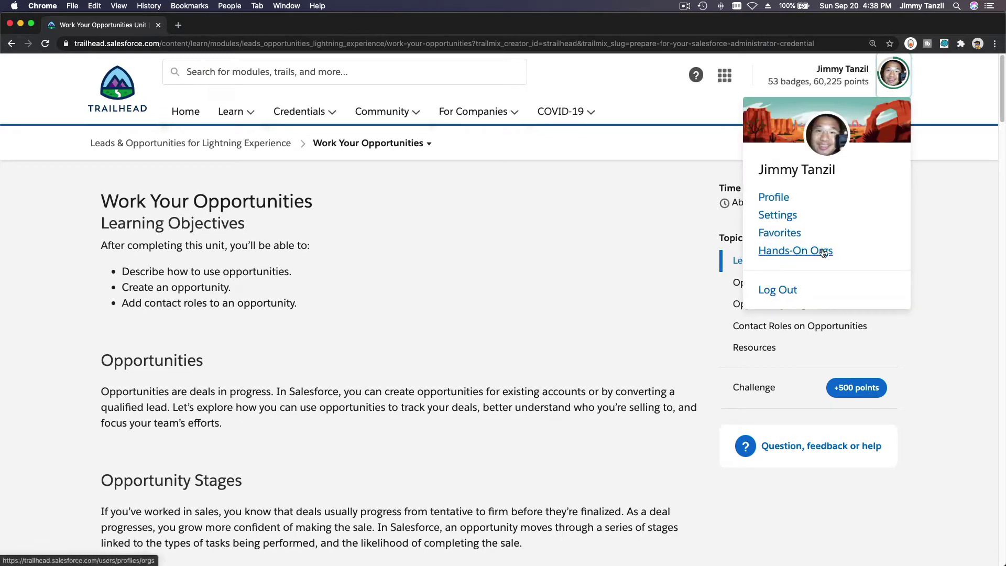
left_click(823, 252)
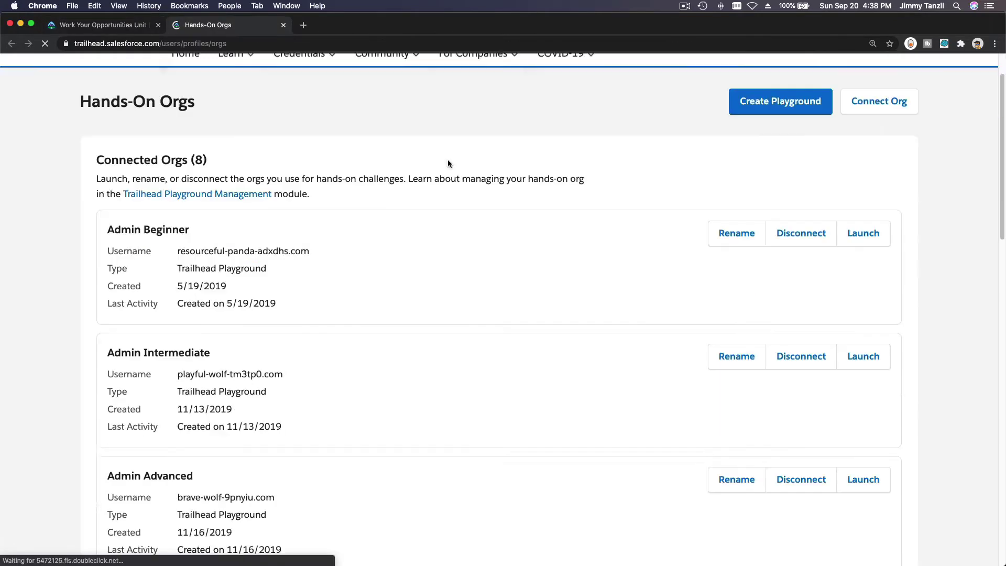
scroll(447, 163, "down", 20)
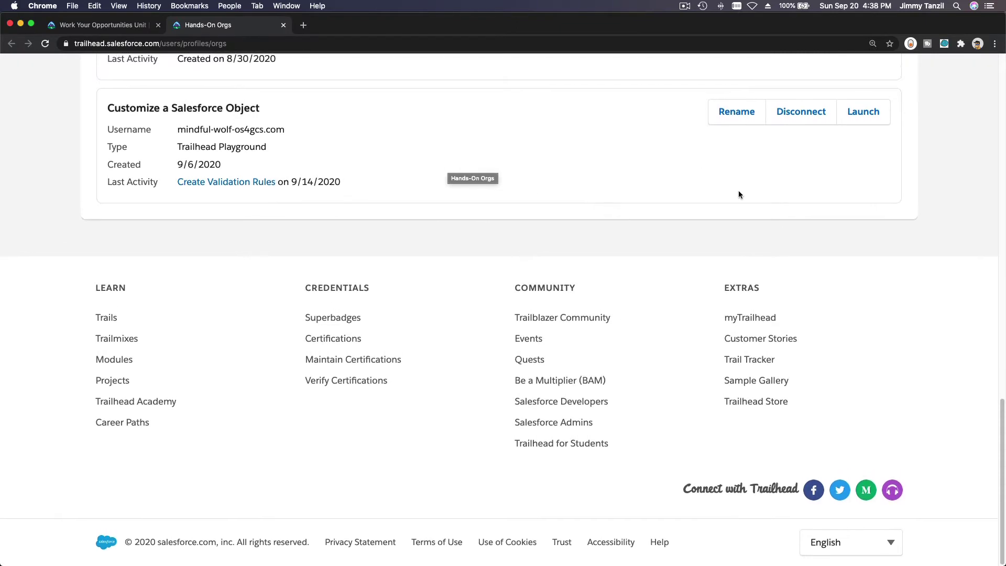
scroll(703, 171, "up", 10)
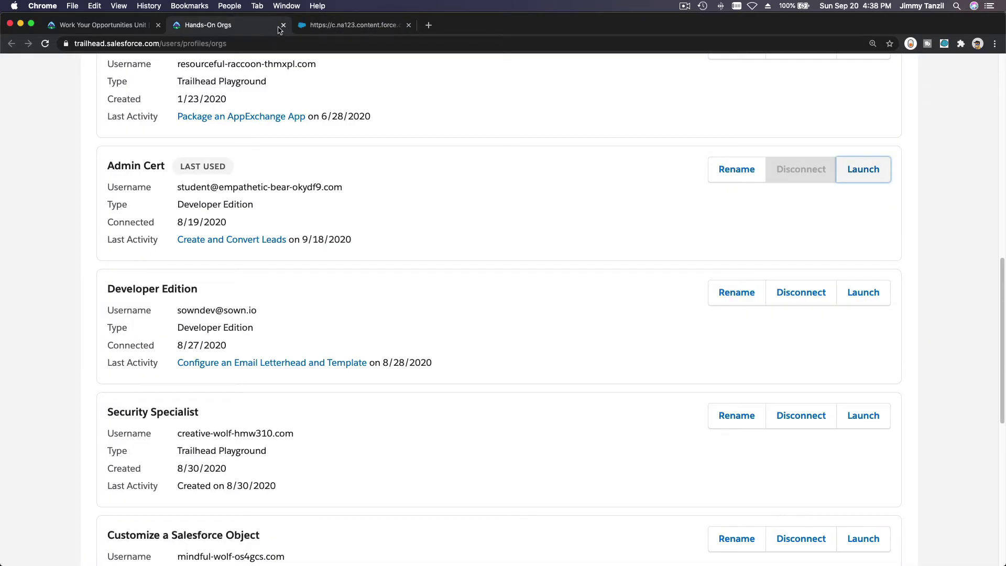
left_click(284, 25)
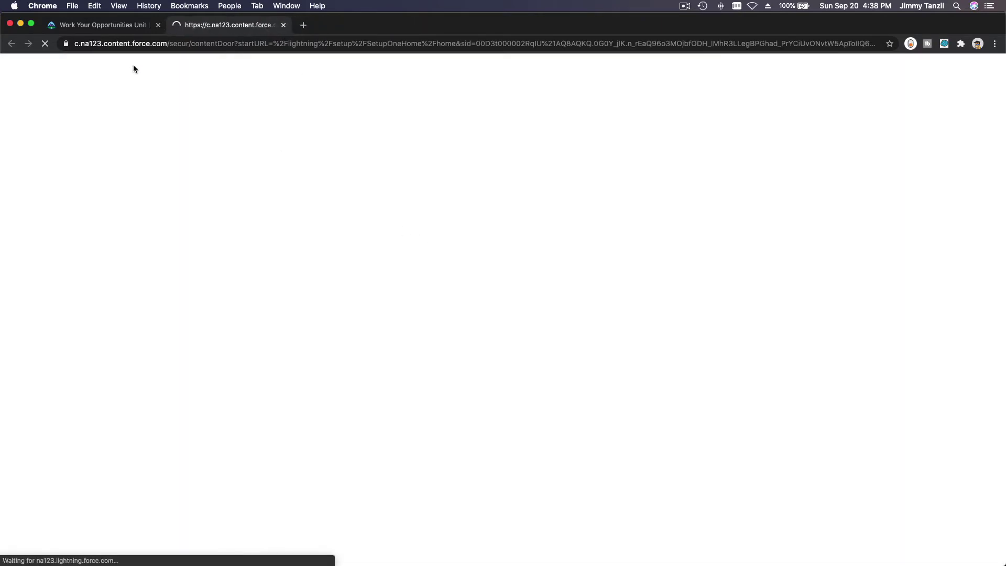
Return to the Work Your Opportunities lesson and scroll to its numbered steps.
left_click(124, 25)
scroll(483, 315, "down", 5)
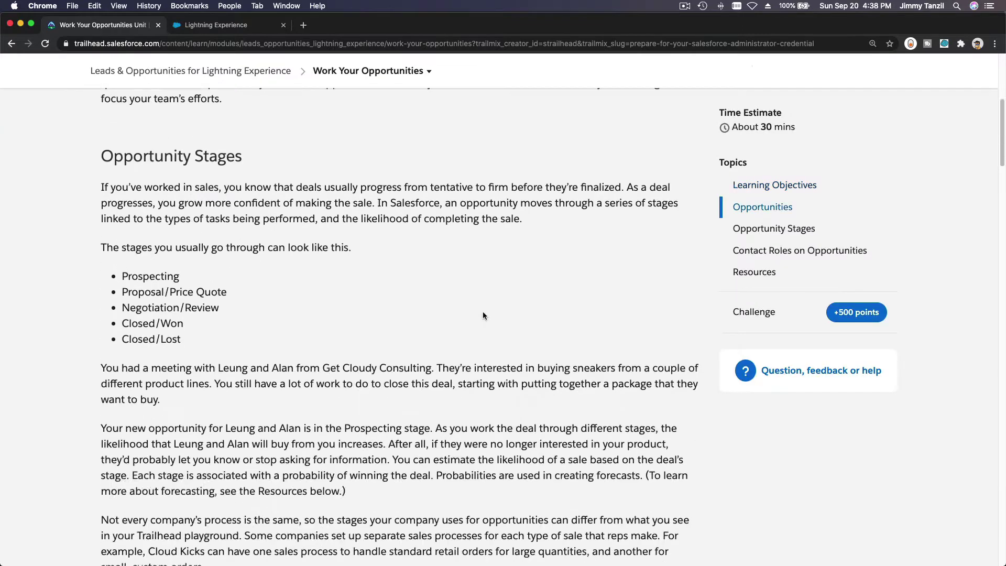
scroll(483, 315, "down", 7)
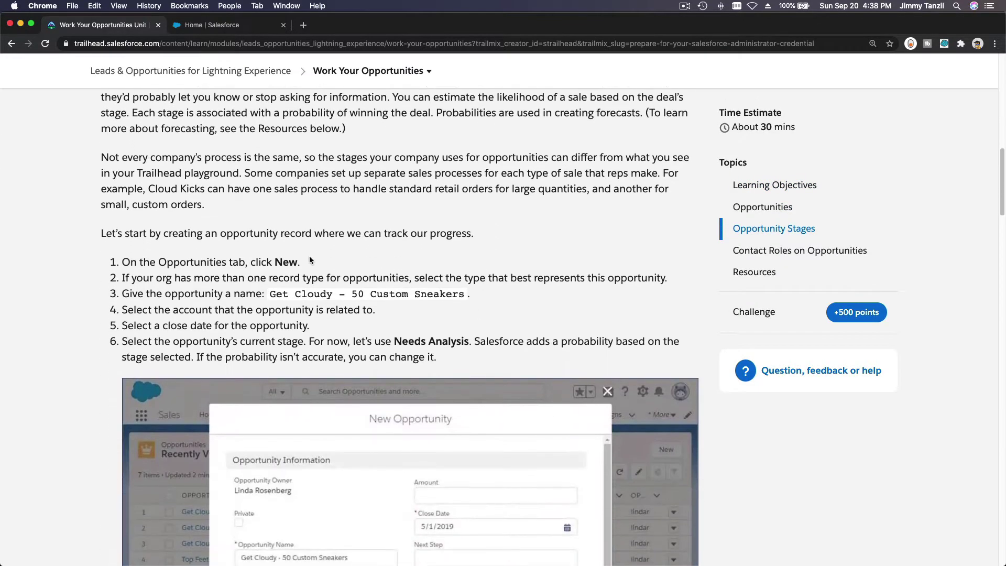
scroll(316, 239, "down", 2)
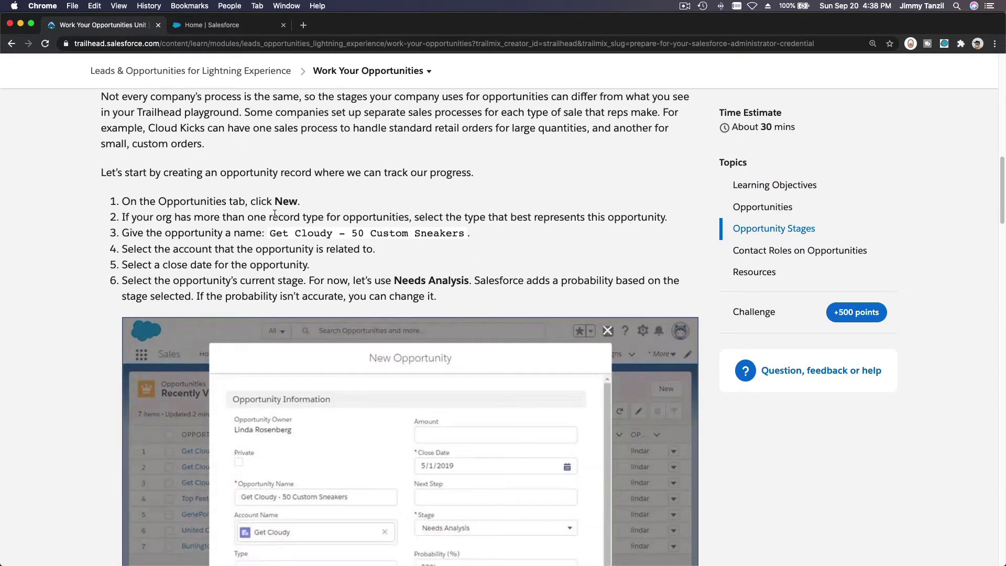
scroll(274, 214, "down", 1)
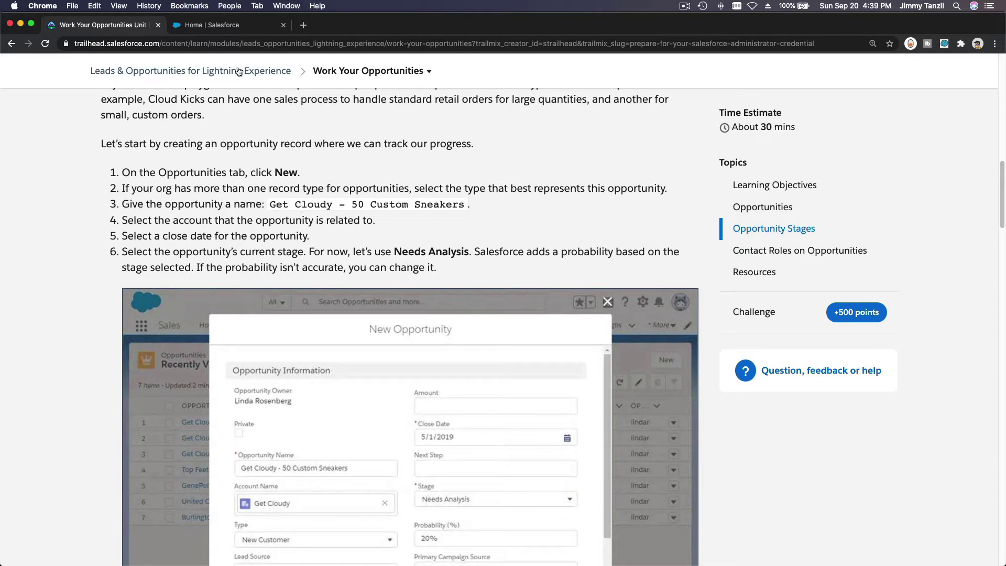
In the launched org, open the Sales app from the App Launcher.
left_click(233, 28)
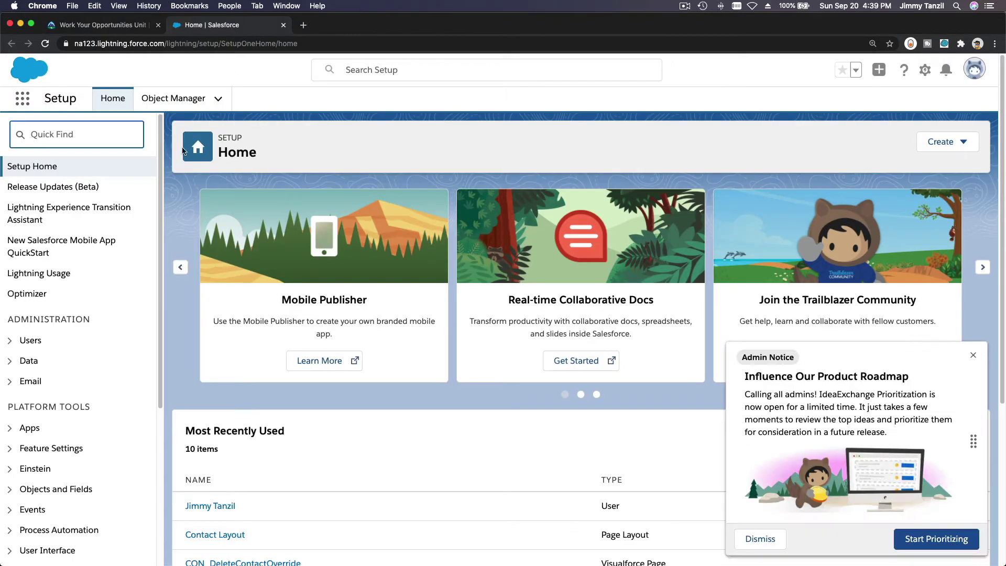
left_click(21, 105)
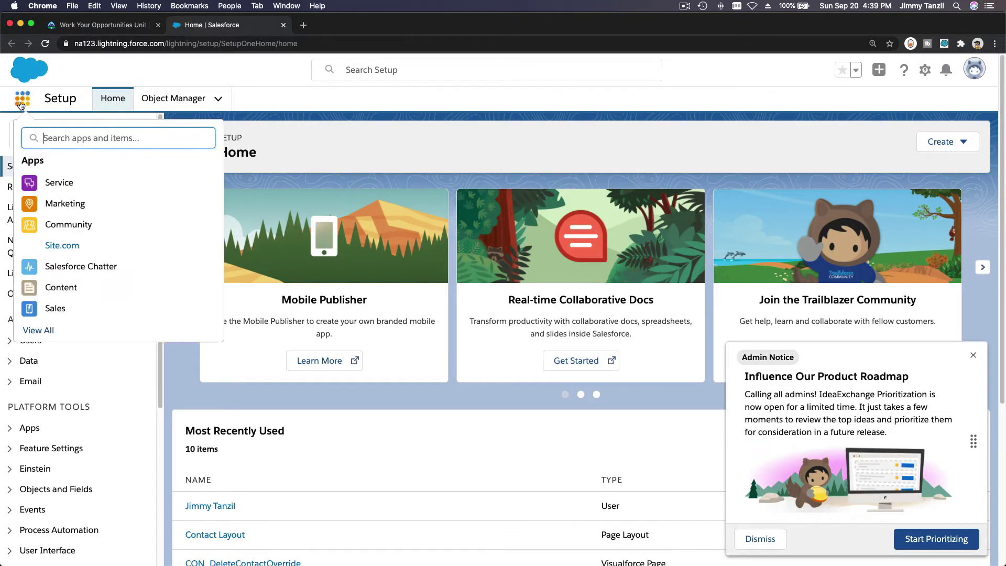
left_click(57, 310)
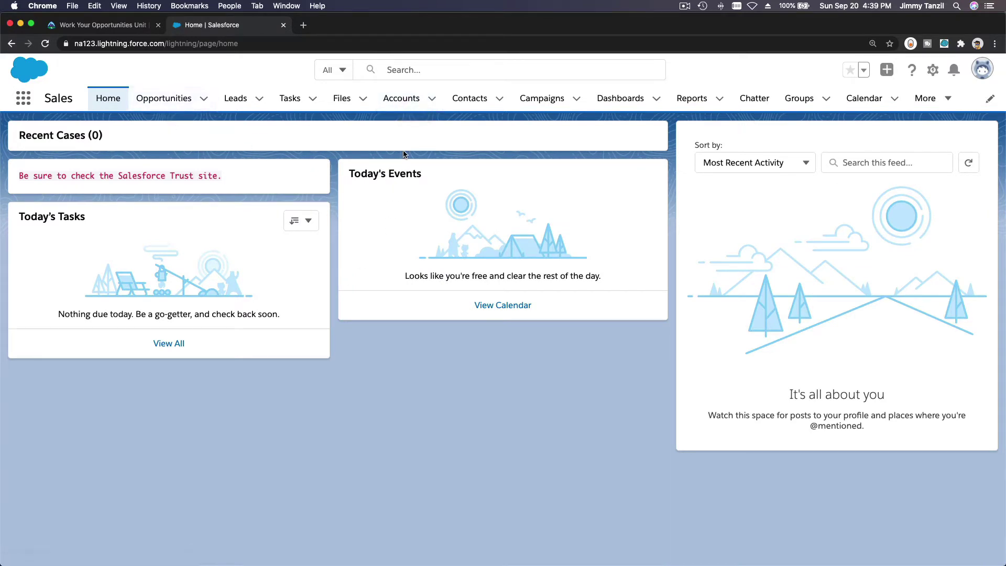
Open the Get Cloudy West account and click New in its Opportunities list.
left_click(401, 100)
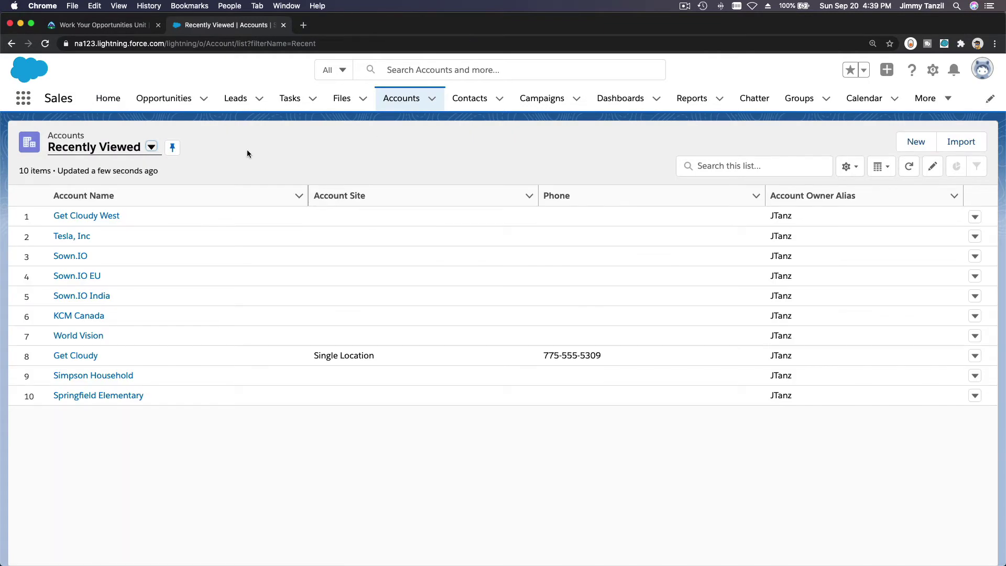
left_click(111, 217)
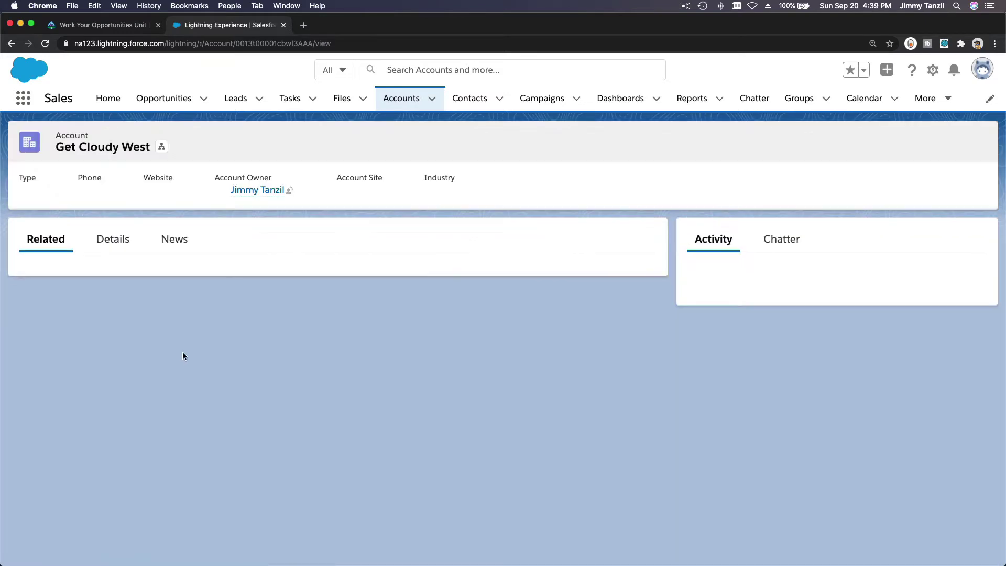
scroll(183, 356, "down", 5)
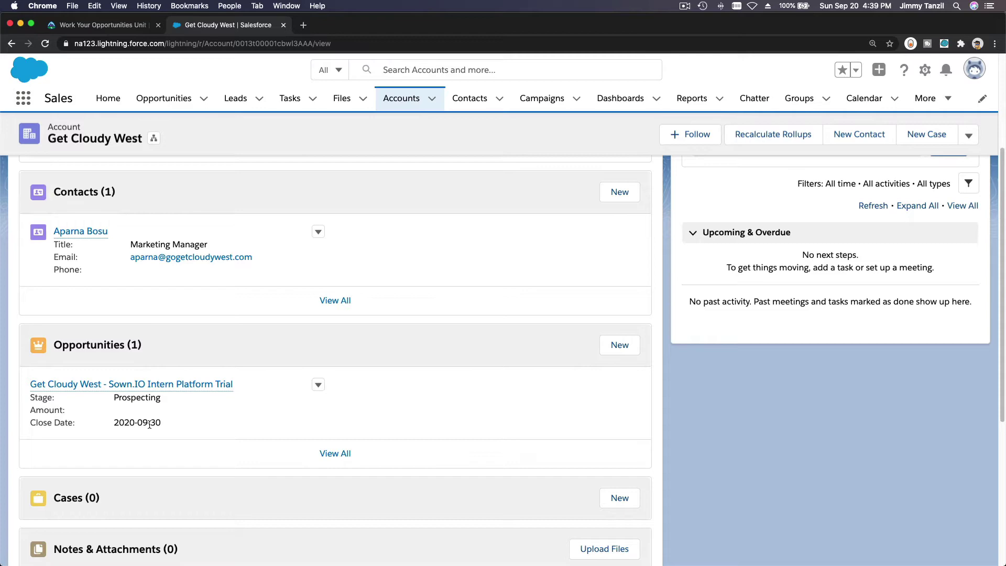
left_click(618, 344)
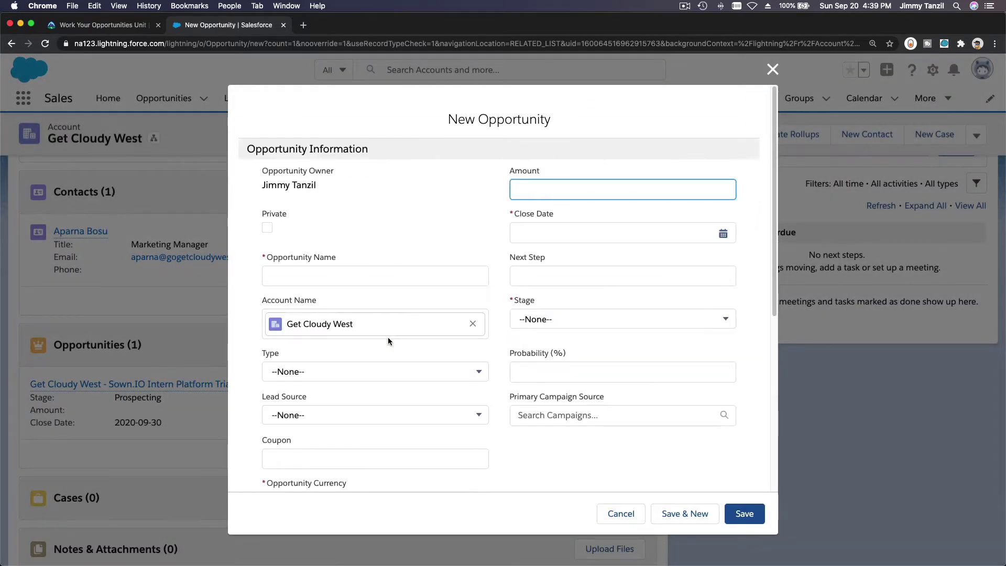
Name the opportunity 'Get Cloudy - 50 Custom Sneakers', copying it from the Trailhead steps.
left_click(126, 26)
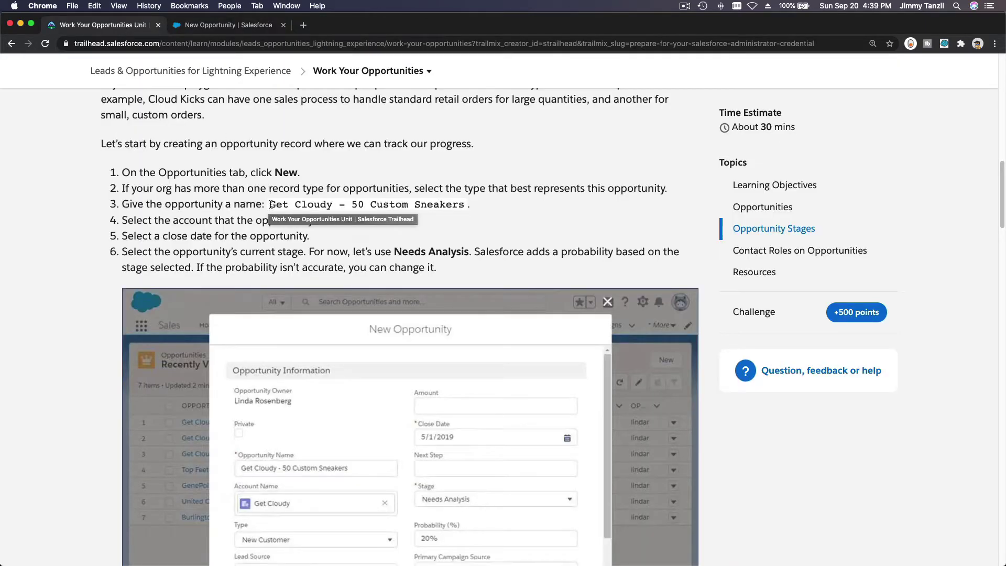
left_click_drag(269, 205, 463, 210)
key("super+c")
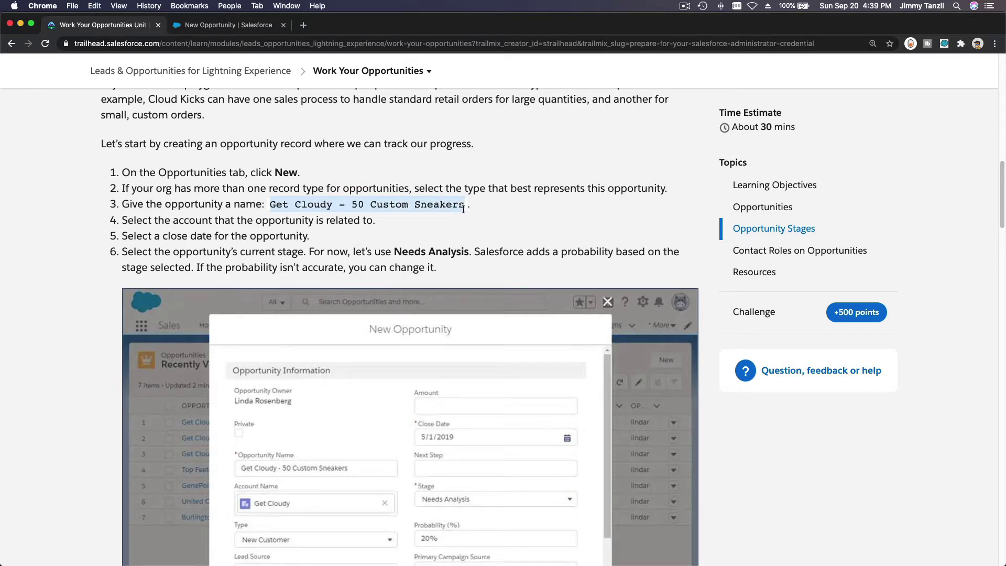
left_click(234, 25)
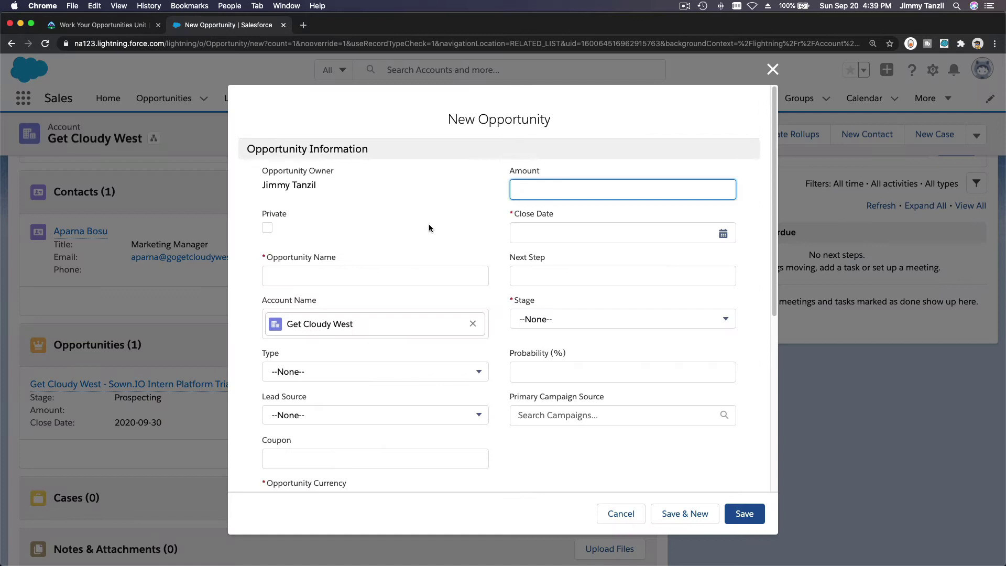
left_click(334, 274)
key("super+v")
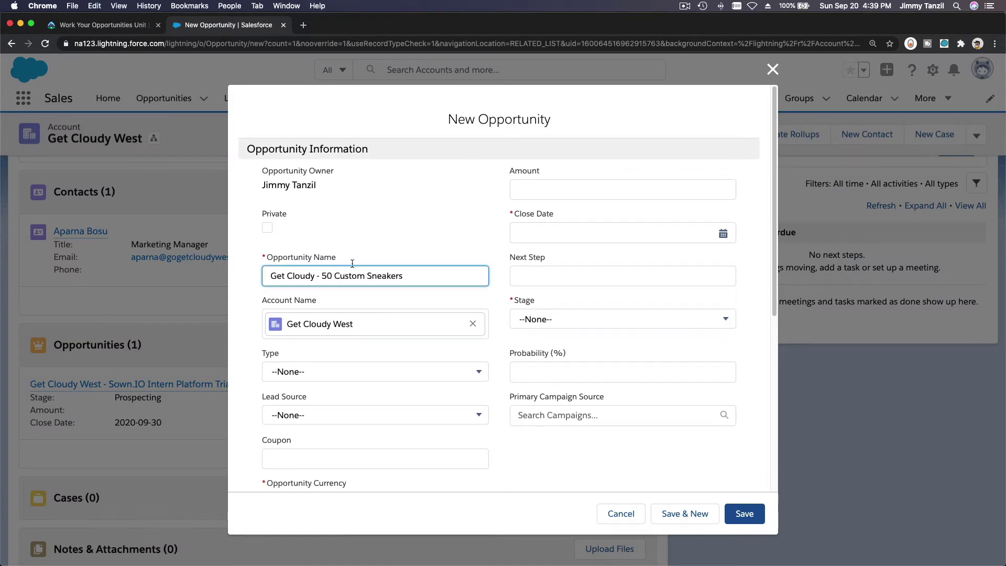
left_click(407, 240)
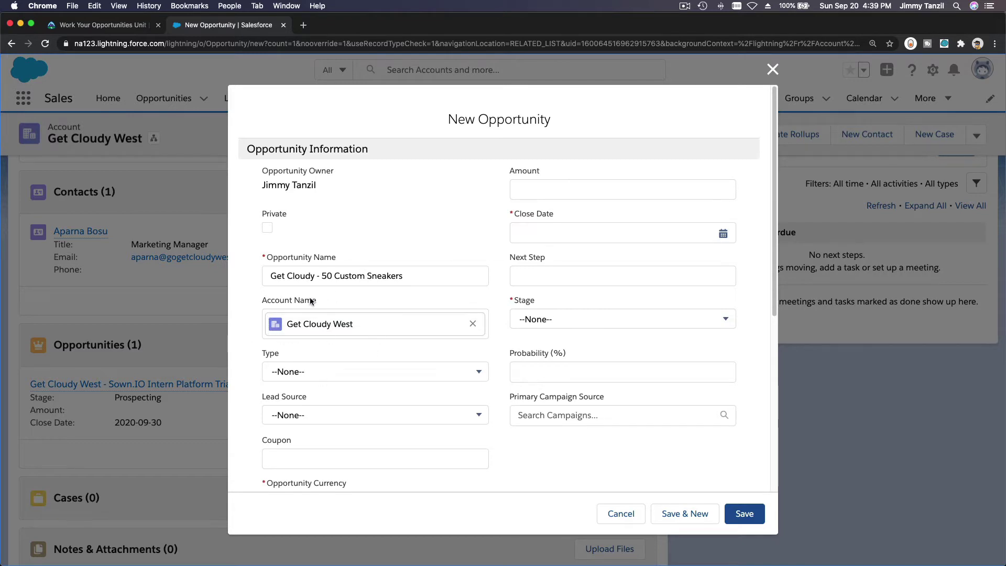
Set the opportunity Type to Existing Customer - Upgrade.
scroll(320, 298, "down", 2)
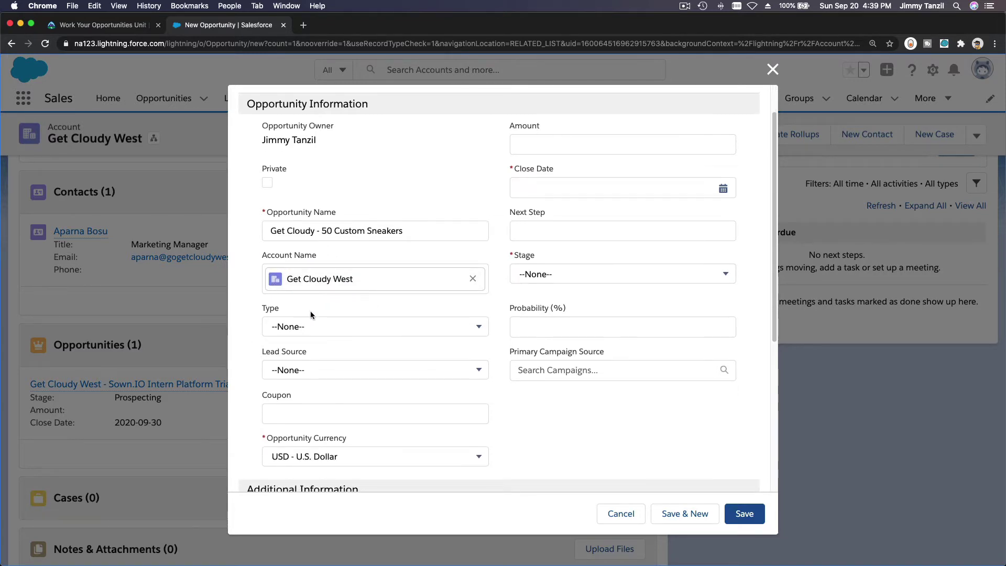
left_click(316, 328)
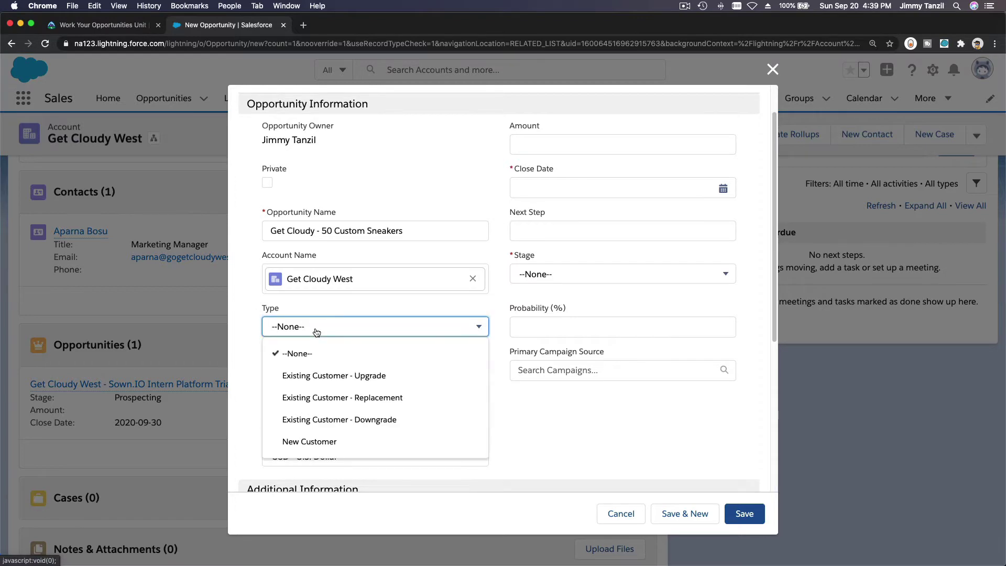
scroll(337, 373, "down", 1)
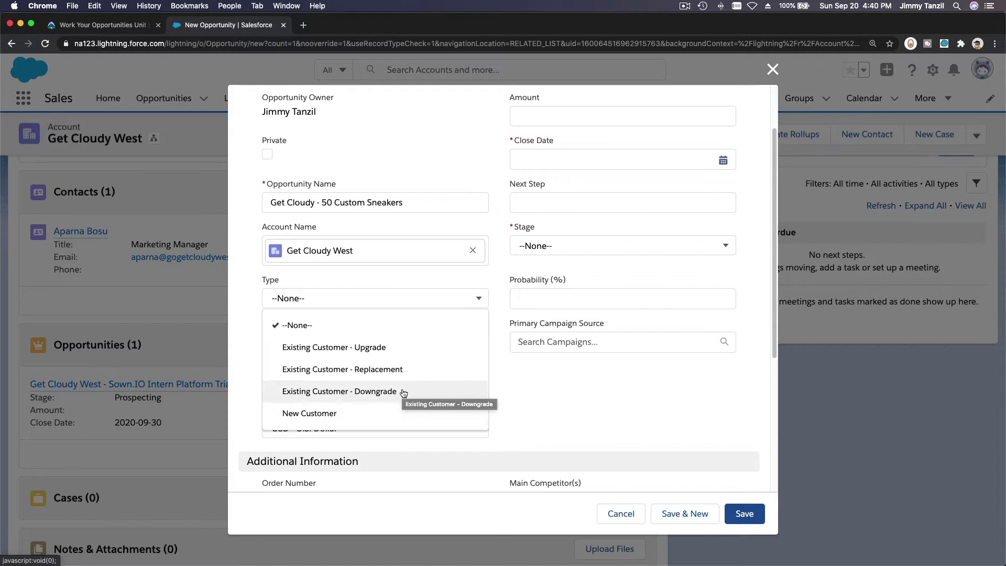
left_click(405, 352)
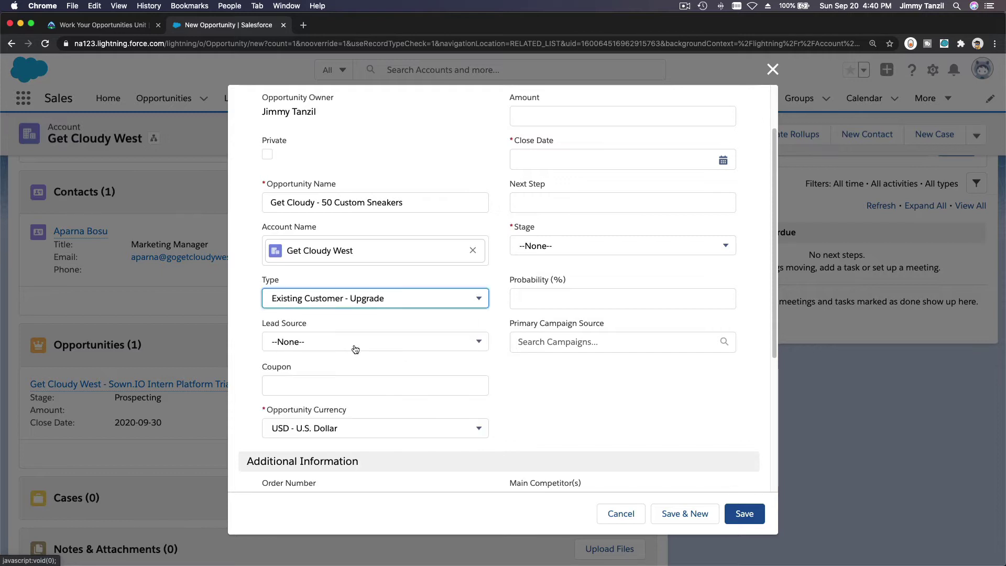
Set the Stage to Needs Analysis, checking the stage name in Trailhead.
scroll(376, 381, "down", 1)
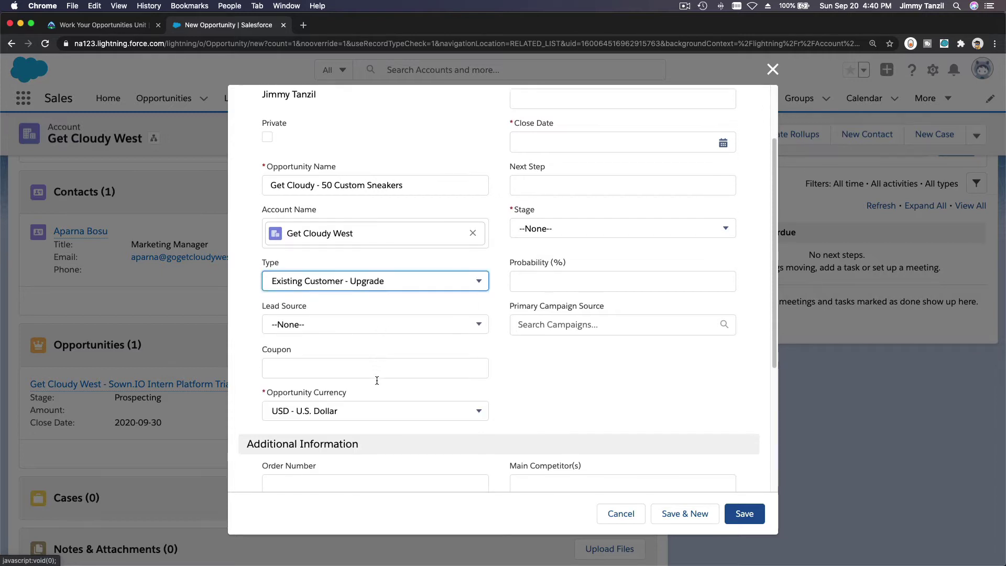
scroll(419, 362, "up", 4)
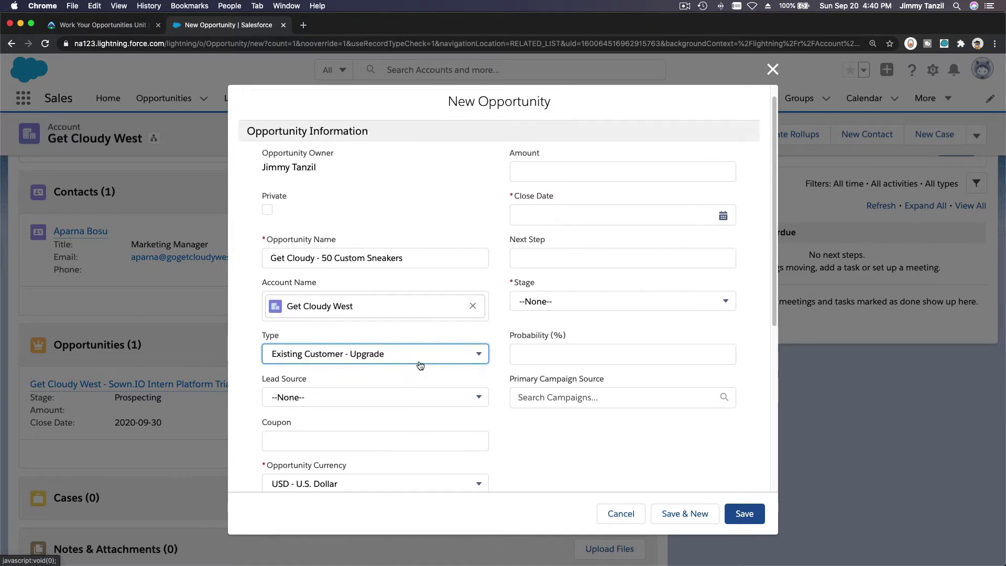
left_click(586, 305)
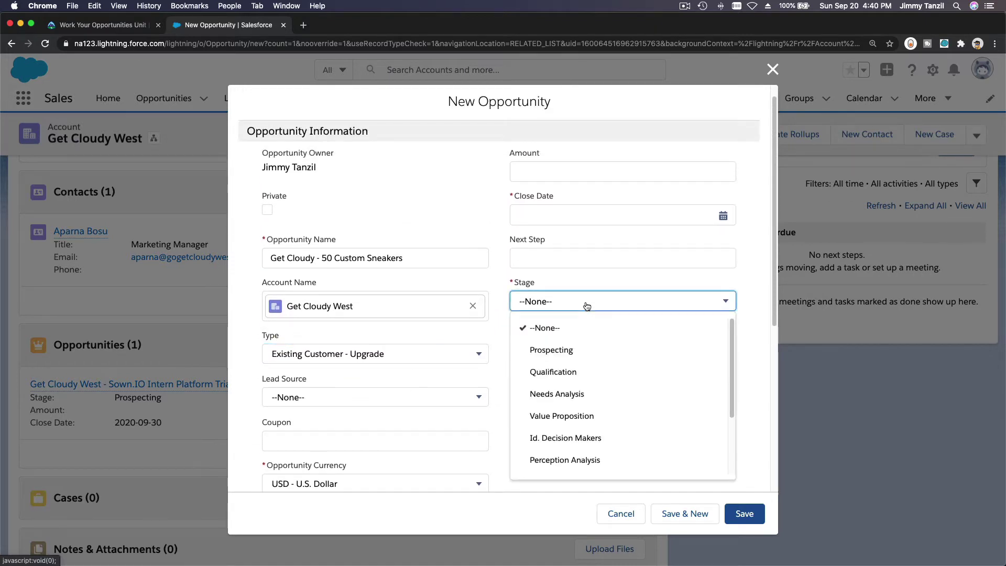
left_click(586, 351)
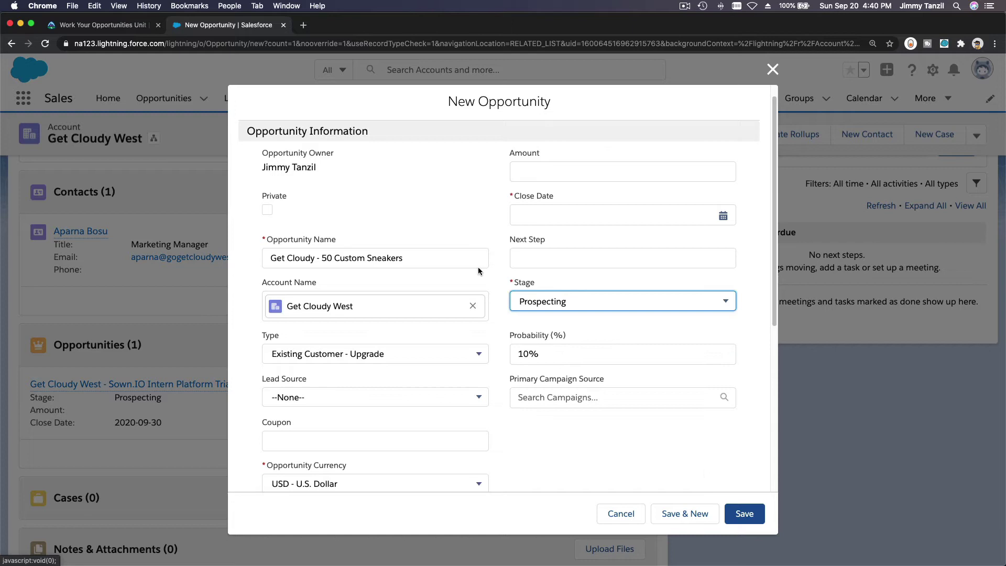
left_click(119, 27)
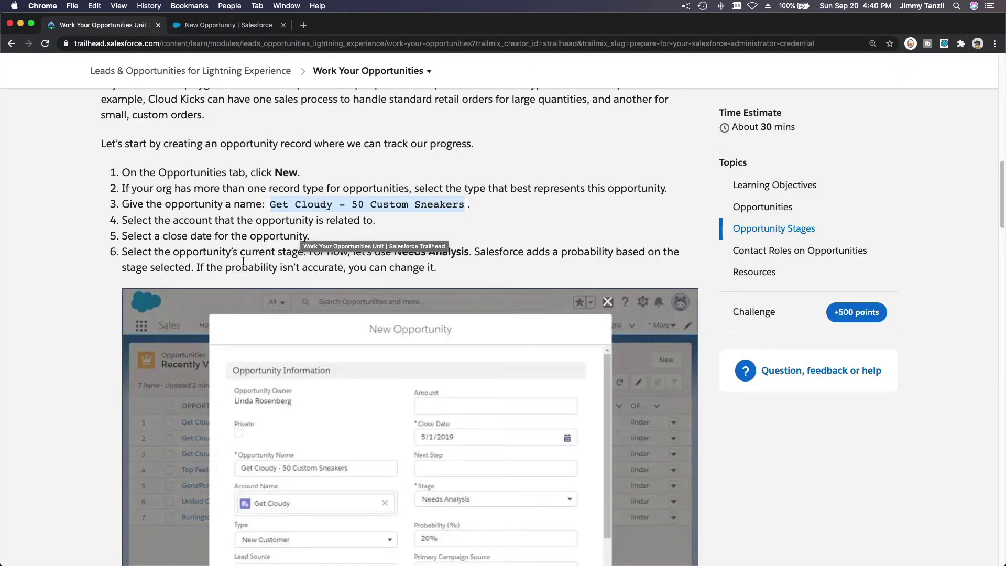
left_click(369, 225)
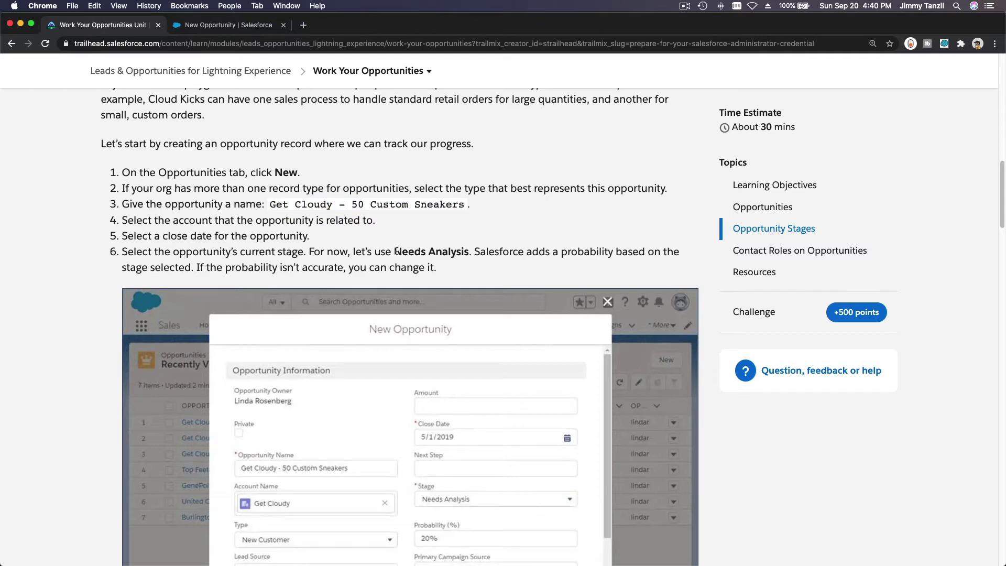
left_click_drag(396, 251, 469, 252)
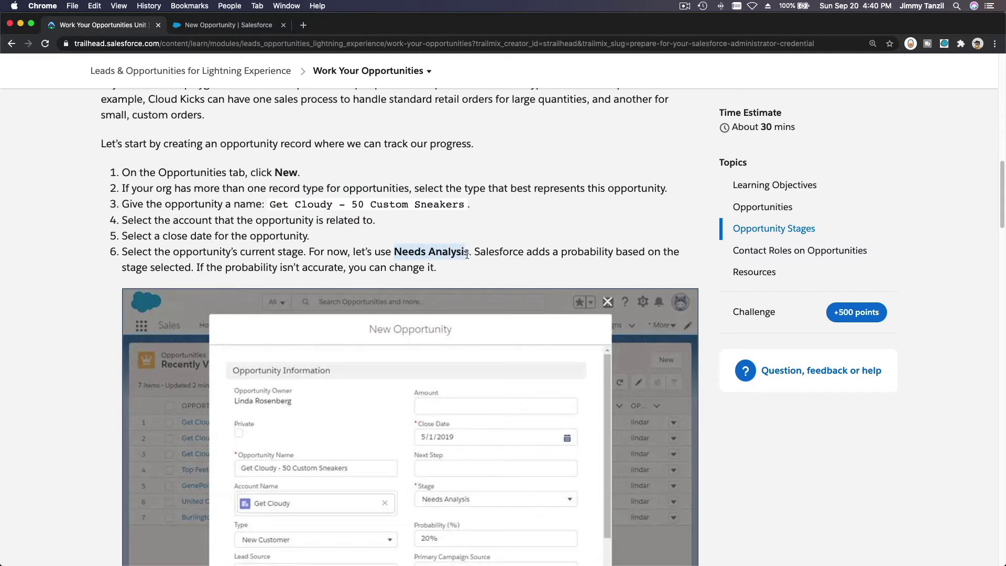
left_click(231, 26)
left_click(548, 301)
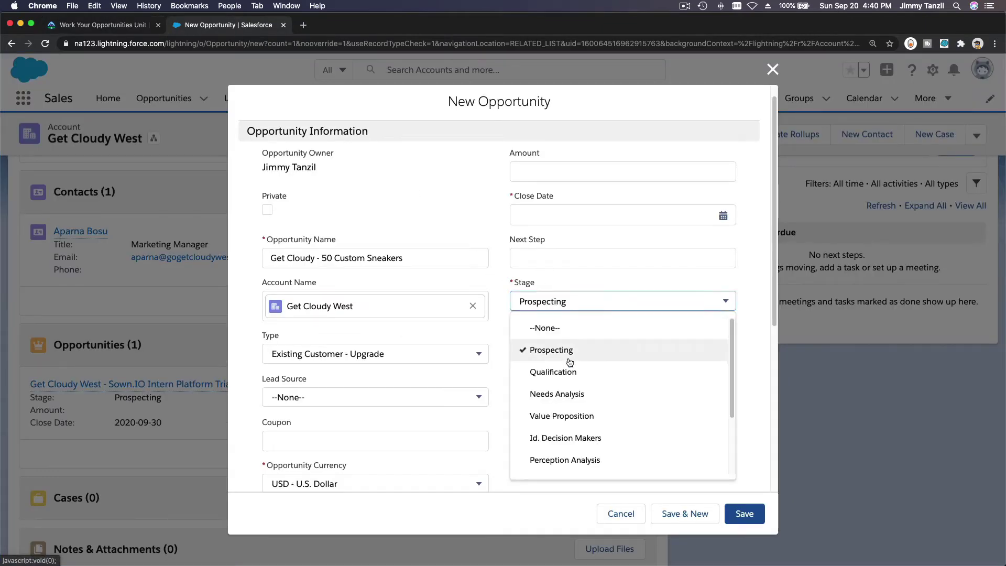
left_click(570, 394)
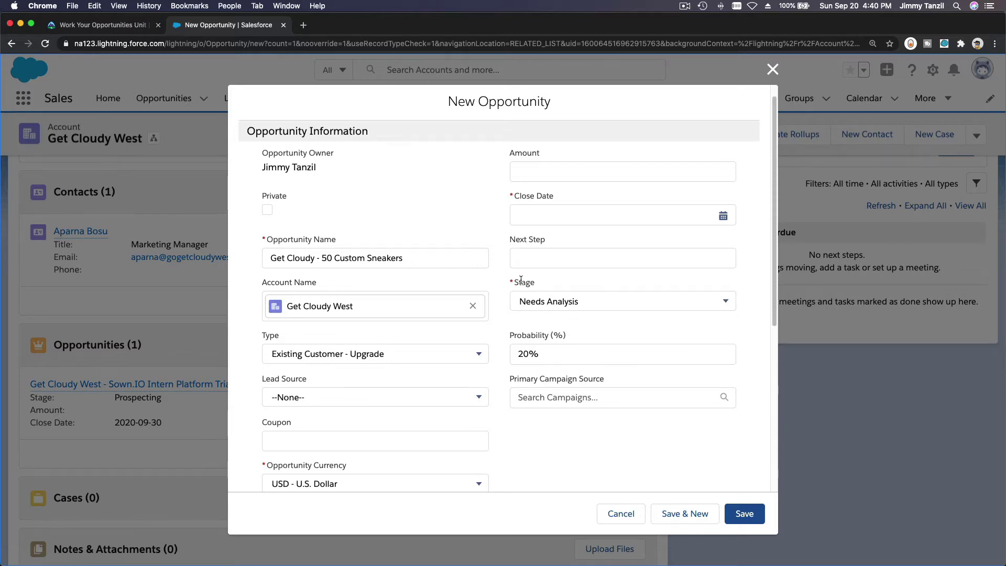
left_click(568, 306)
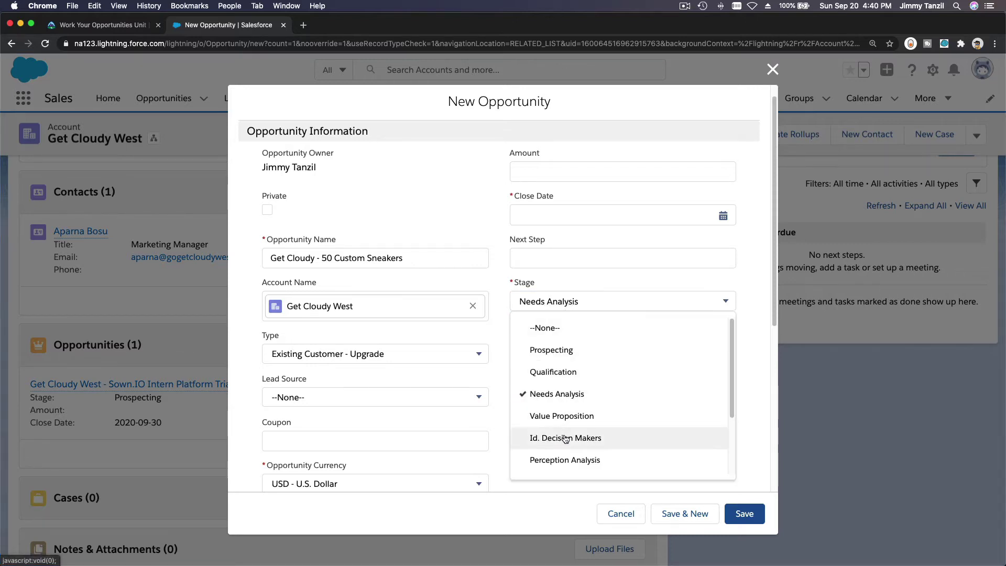
left_click(747, 338)
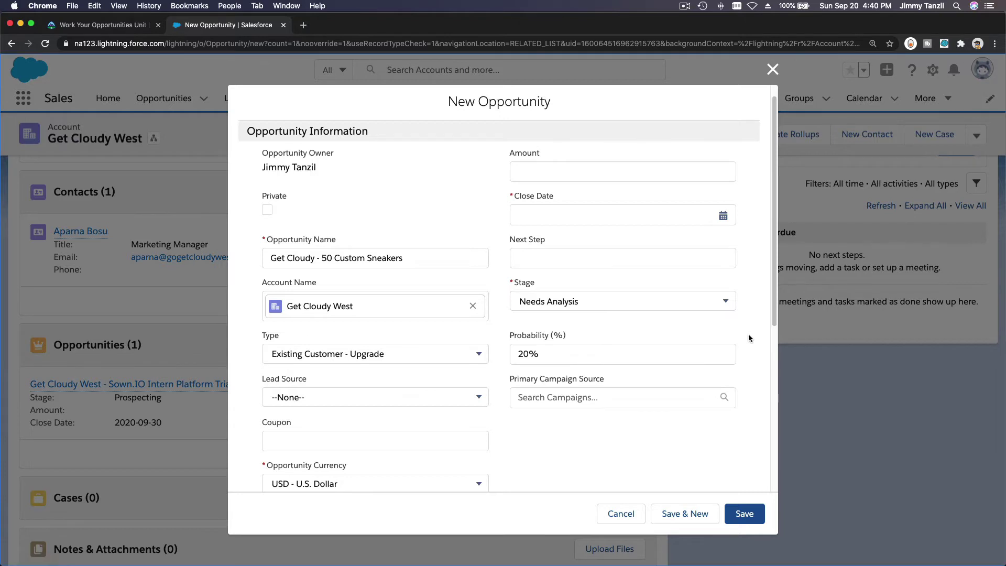
Set the close date to October 20, 2020 and save the opportunity.
scroll(748, 338, "down", 1)
scroll(743, 393, "down", 4)
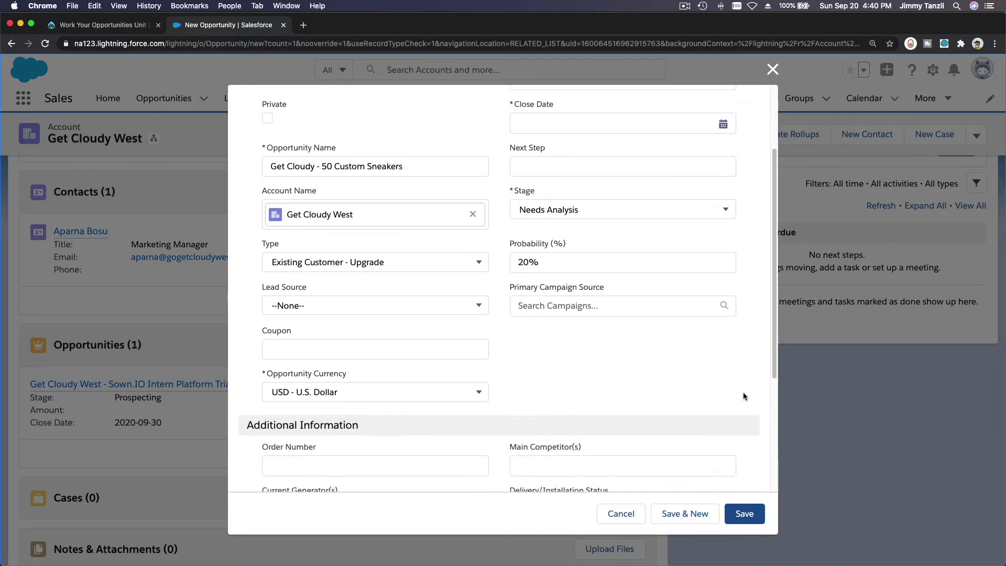
left_click(132, 28)
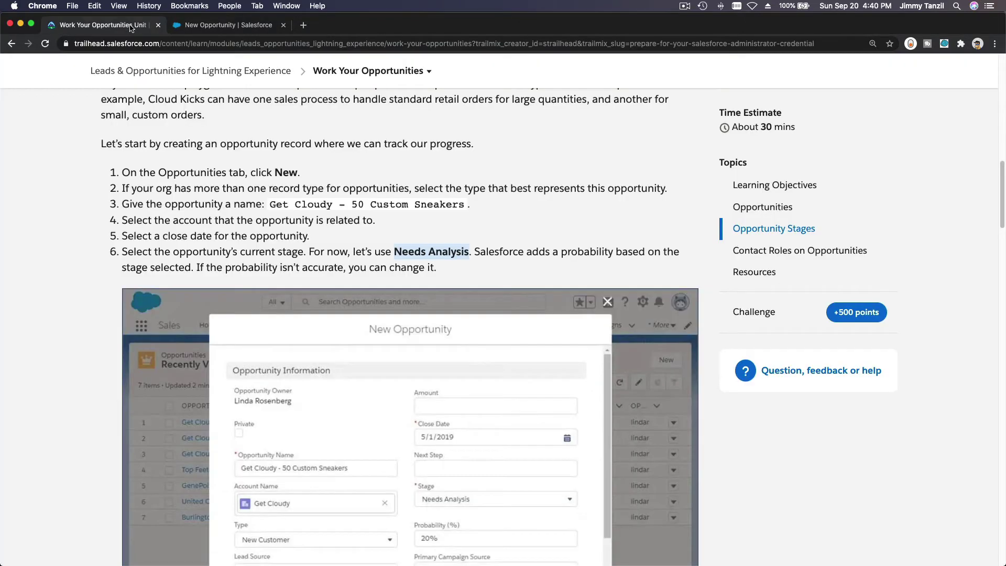
left_click(204, 232)
scroll(204, 232, "down", 5)
scroll(204, 232, "up", 7)
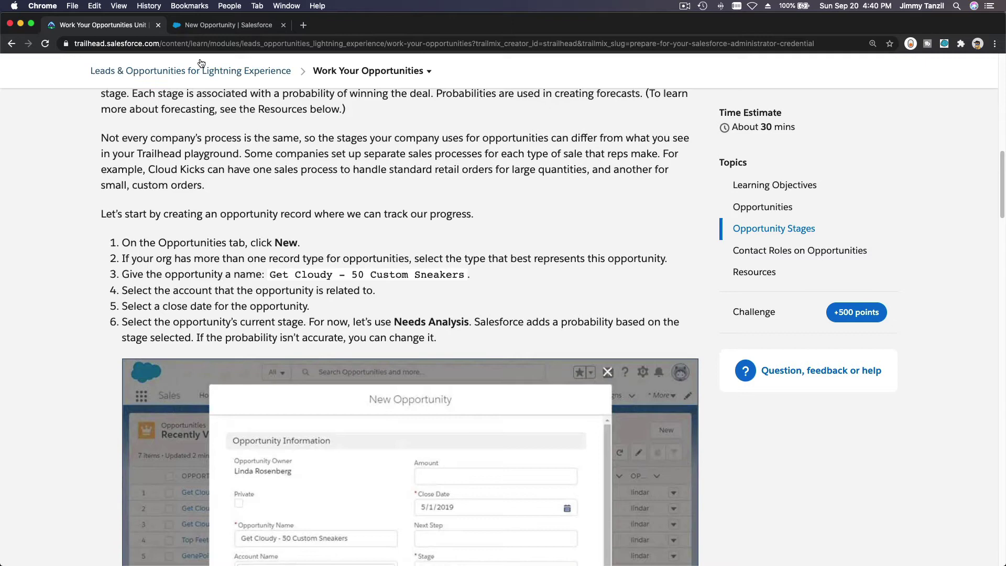
left_click(206, 28)
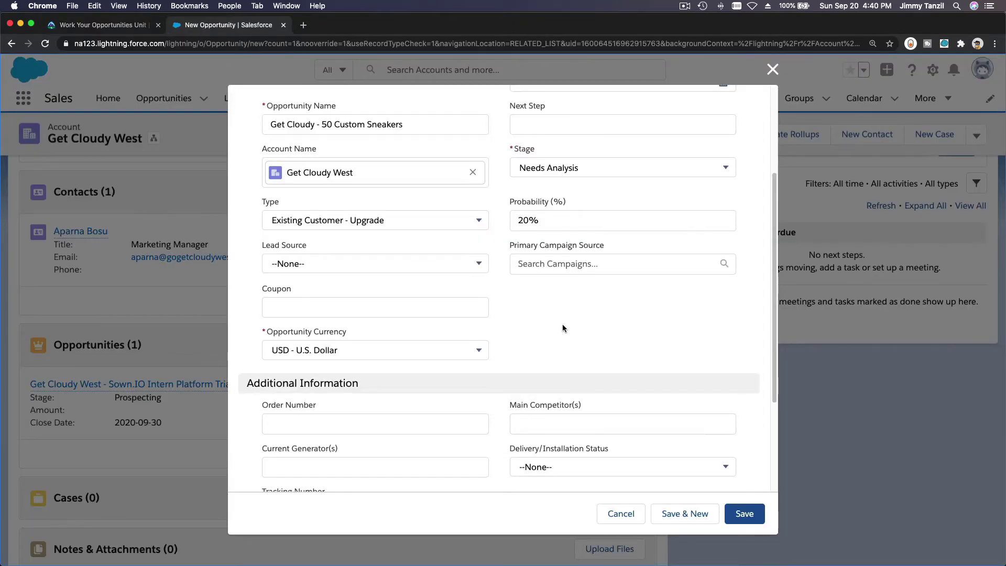
scroll(561, 324, "up", 3)
left_click(572, 179)
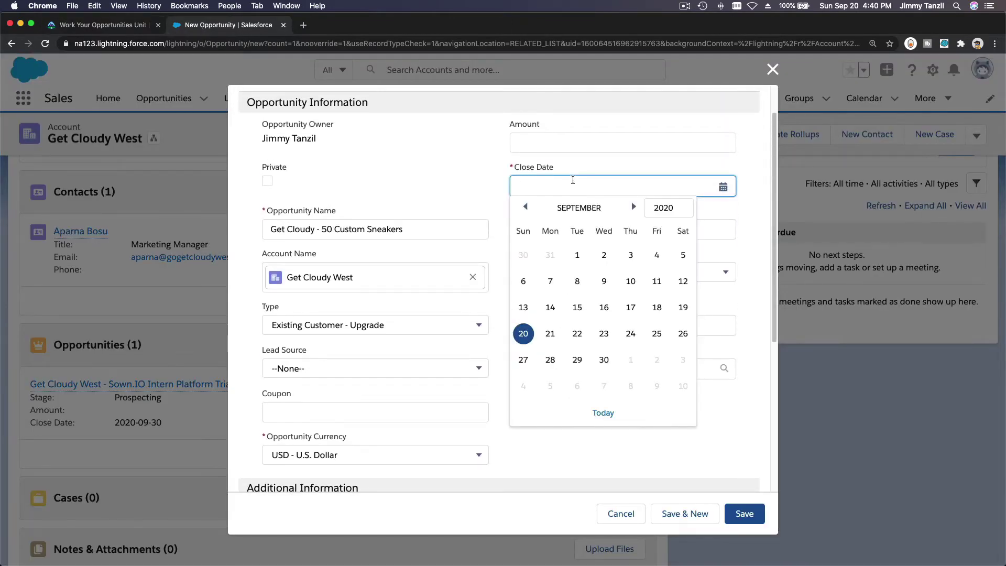
left_click(633, 206)
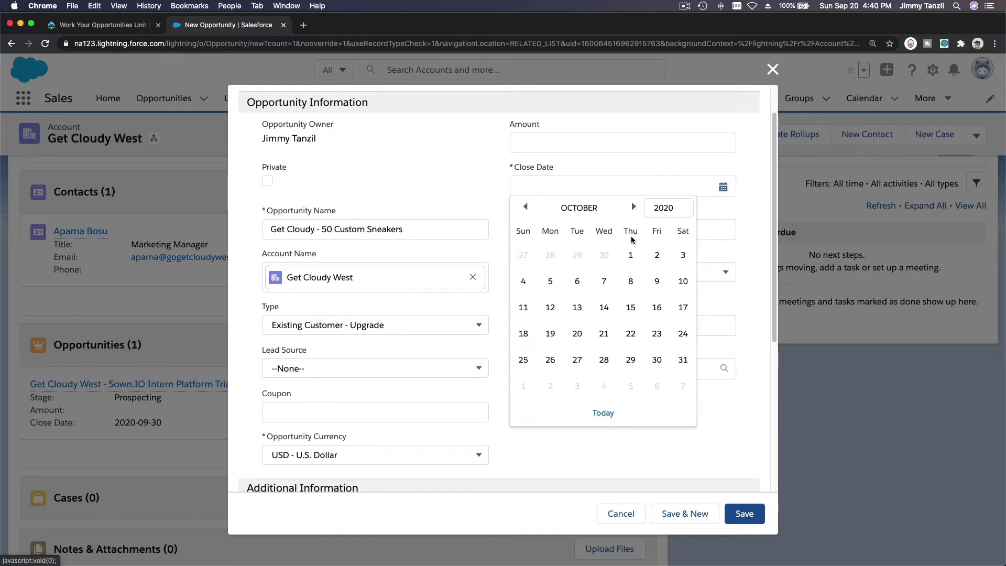
left_click(576, 333)
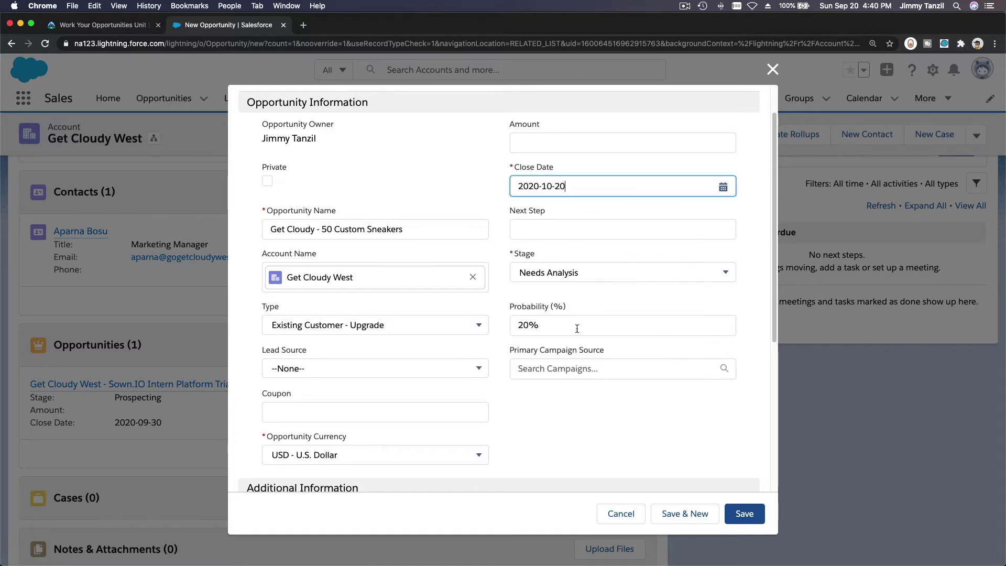
left_click(744, 514)
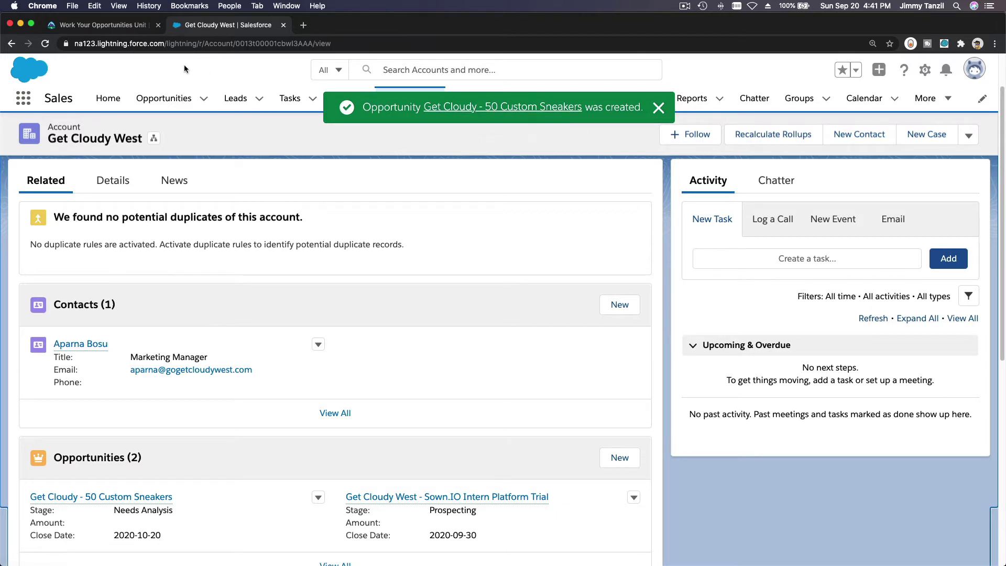
left_click(125, 26)
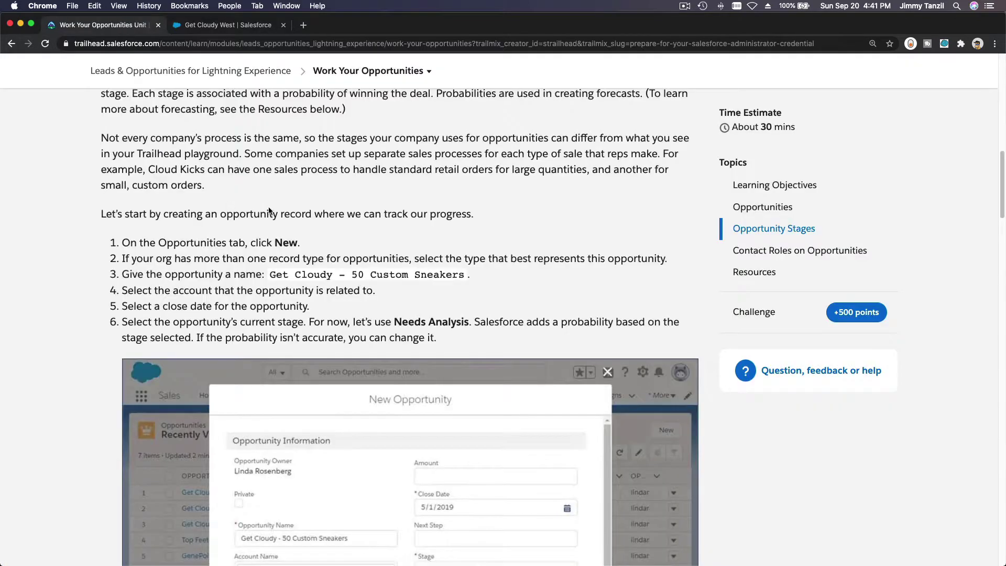
scroll(611, 297, "down", 10)
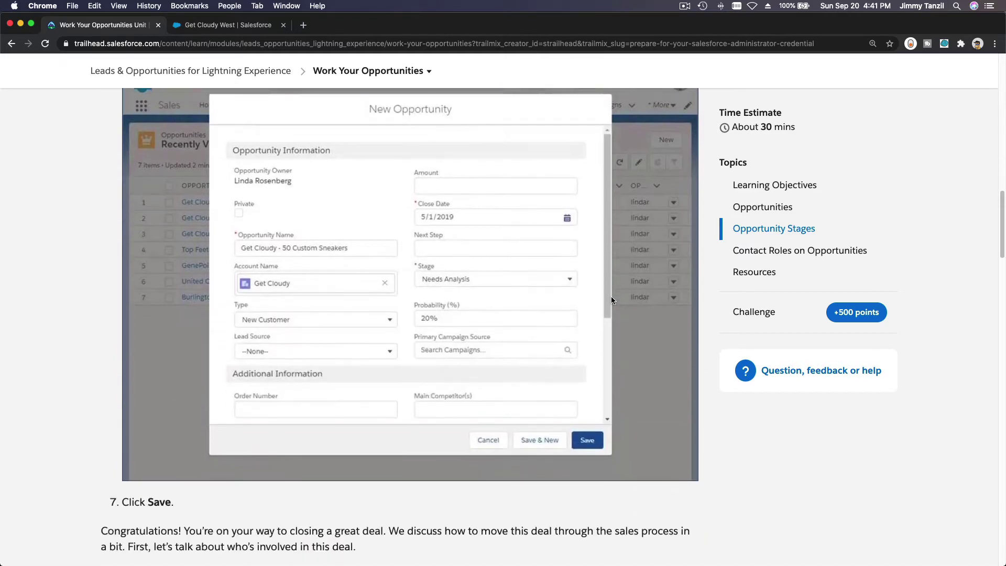
scroll(611, 297, "down", 4)
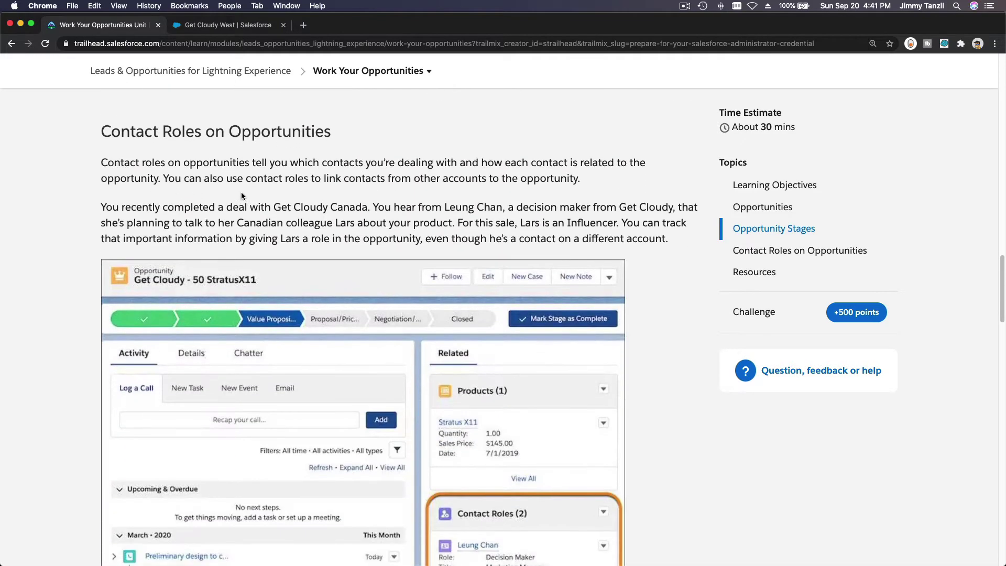
left_click_drag(99, 132, 280, 138)
triple_click(327, 135)
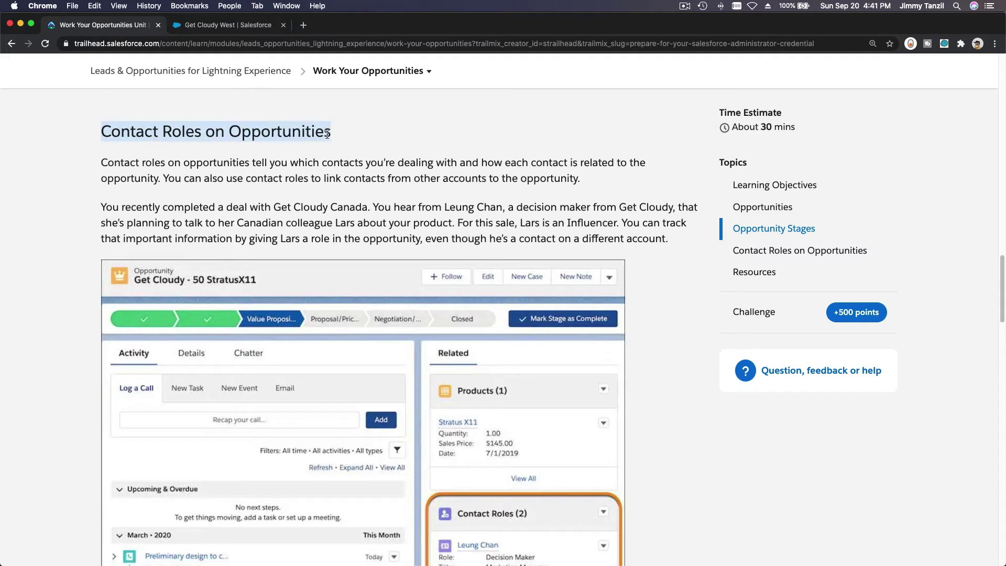
left_click(365, 135)
scroll(365, 134, "down", 1)
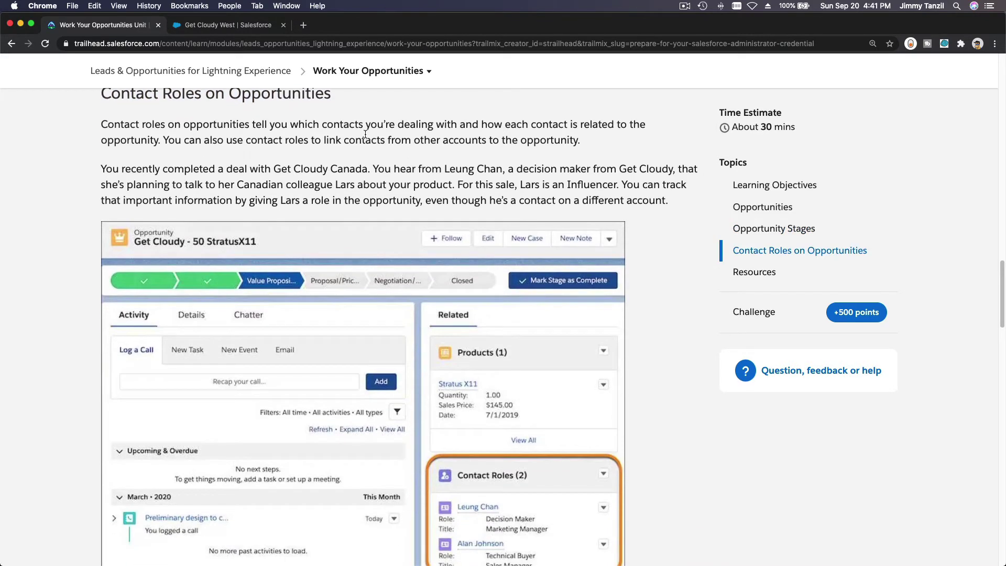
left_click(217, 26)
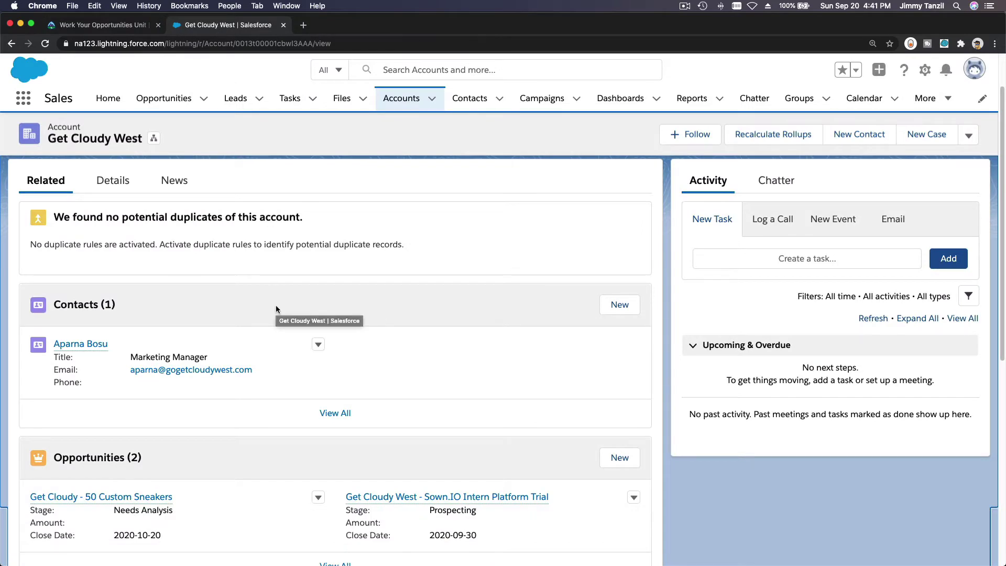
Open the Get Cloudy - 50 Custom Sneakers record and choose Add Contact Roles from Contact Roles.
scroll(275, 304, "down", 3)
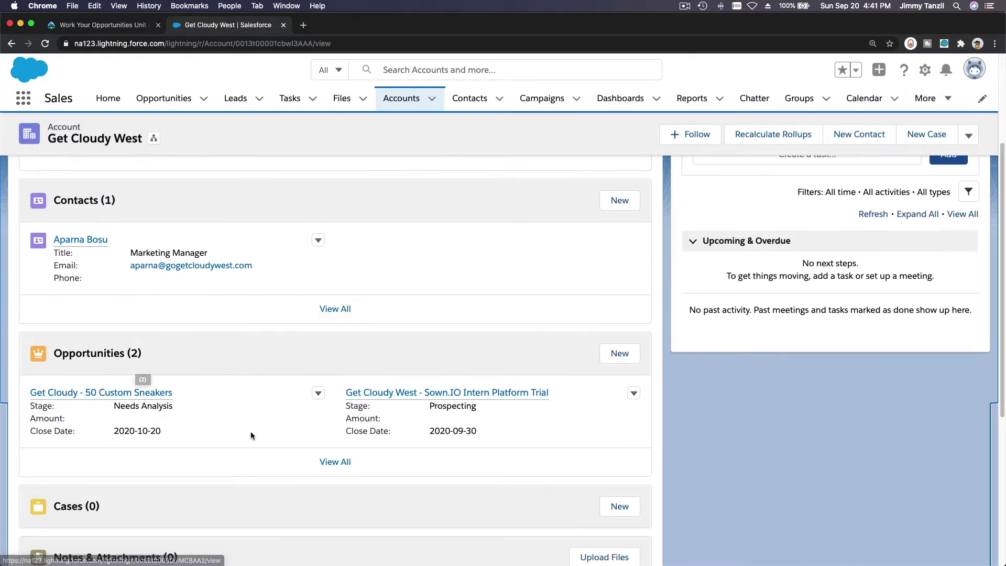
left_click(147, 398)
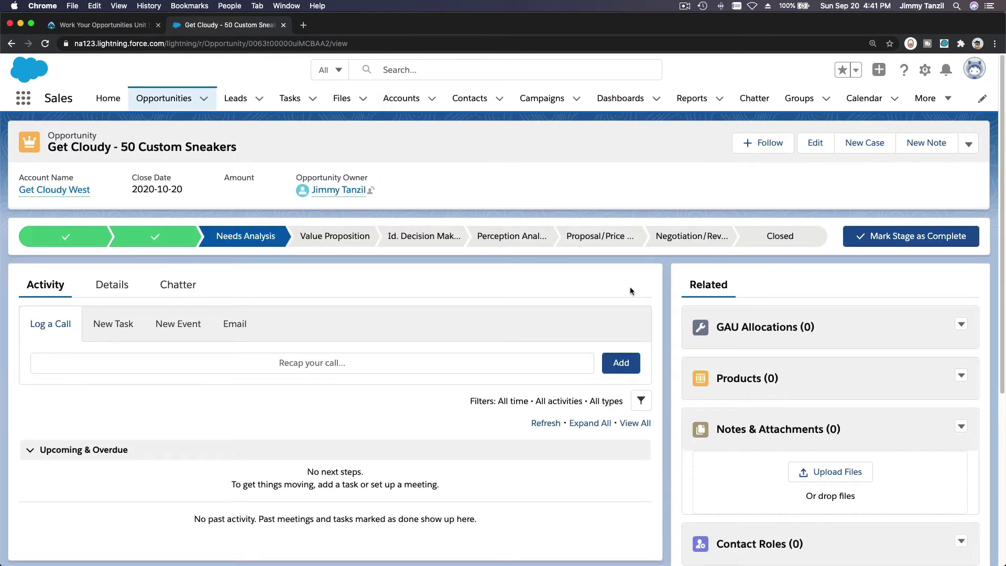
scroll(630, 287, "down", 3)
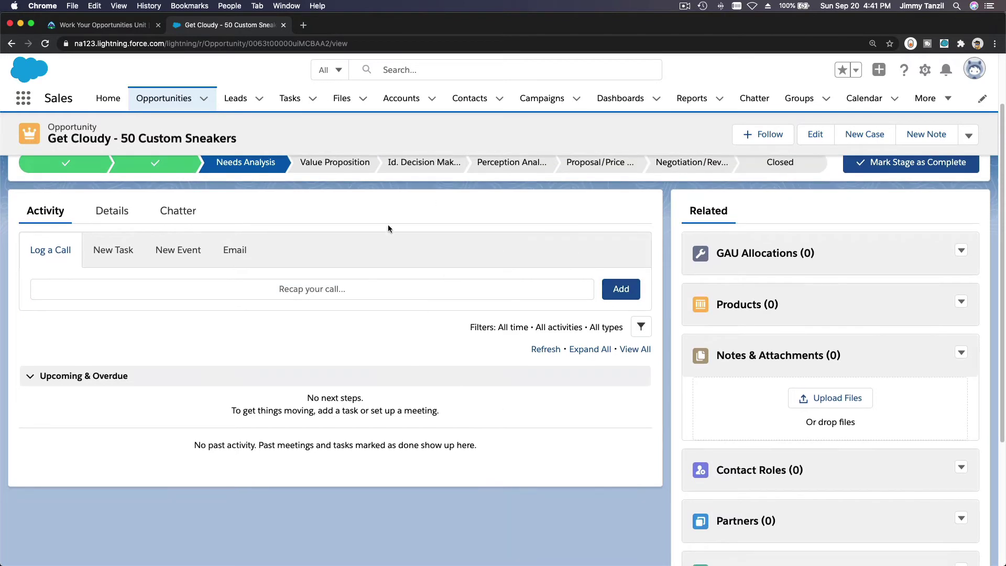
scroll(423, 252, "up", 3)
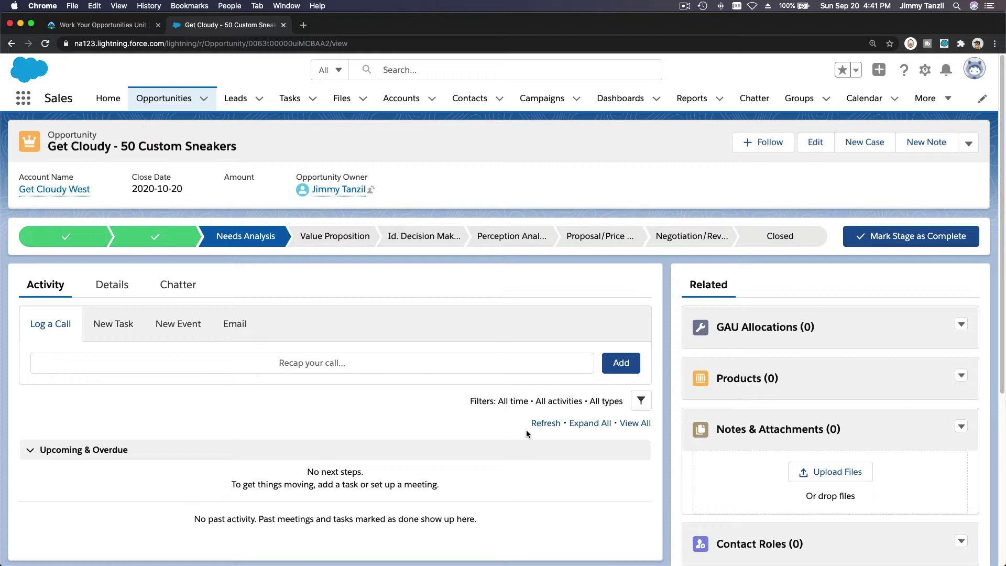
scroll(646, 352, "down", 3)
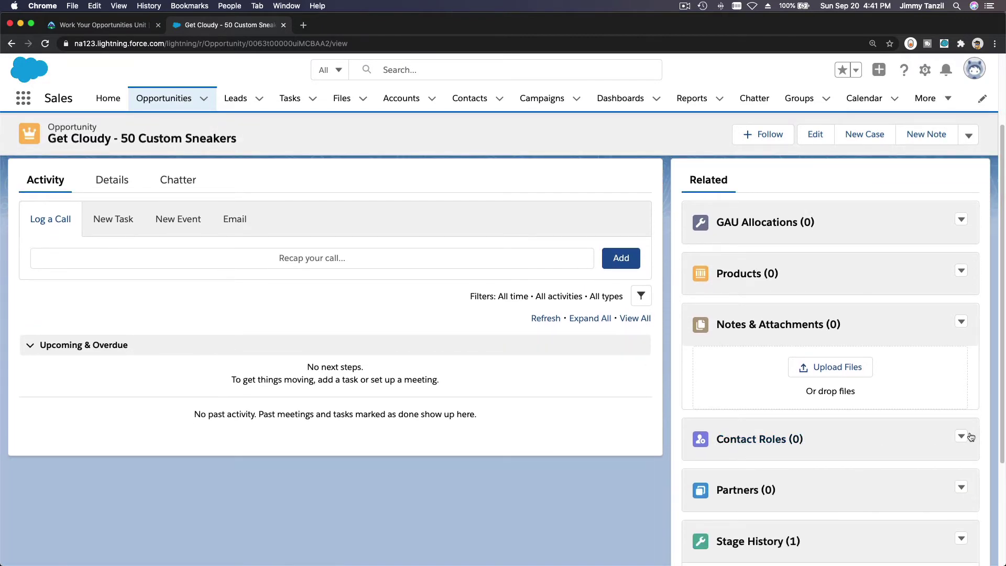
left_click(962, 437)
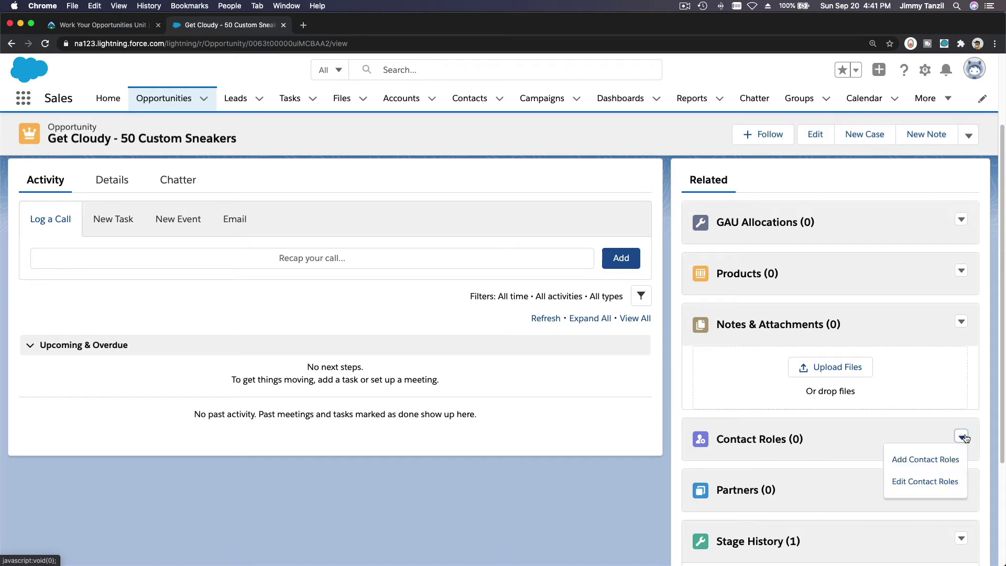
left_click(665, 337)
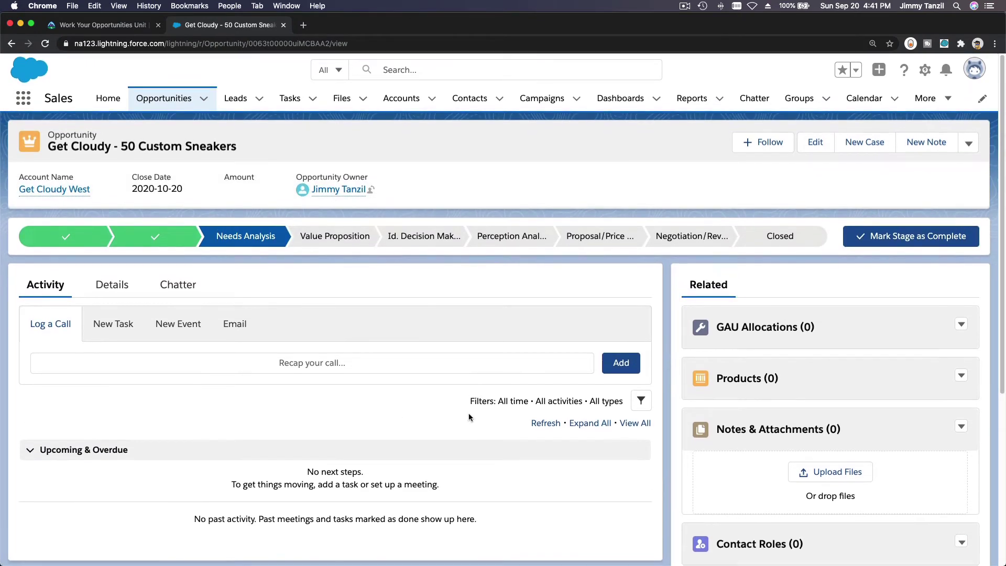
scroll(605, 335, "down", 5)
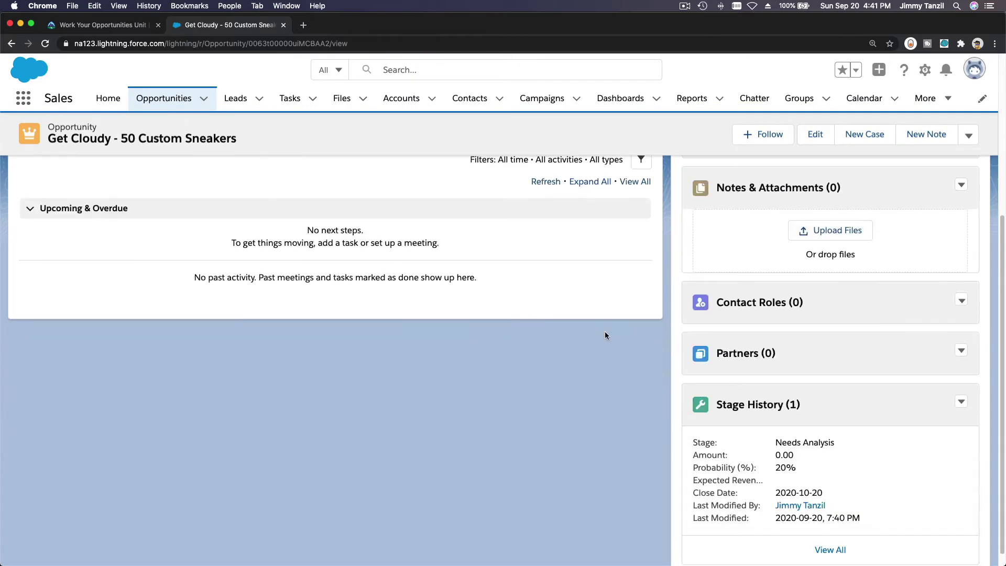
left_click(960, 302)
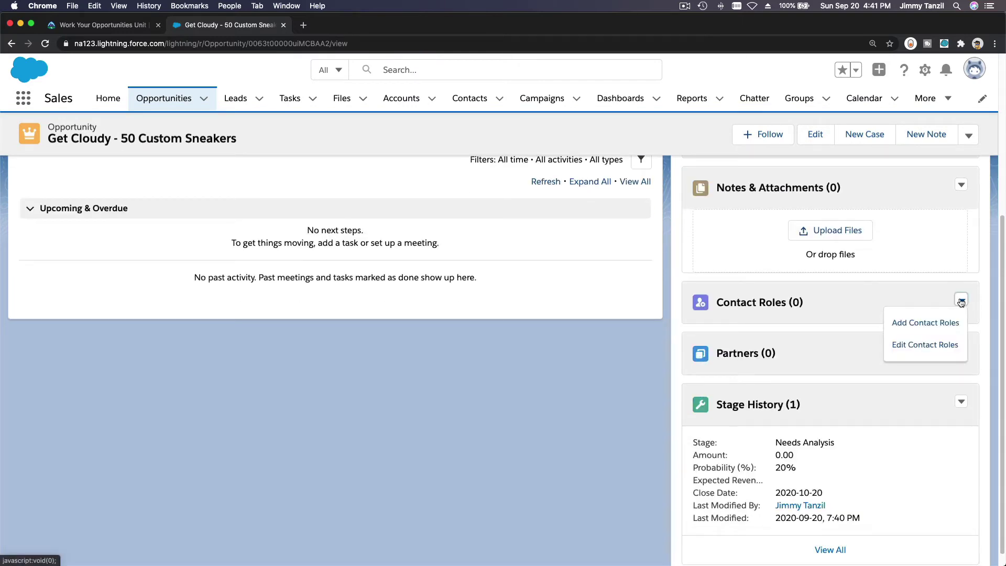
left_click(944, 330)
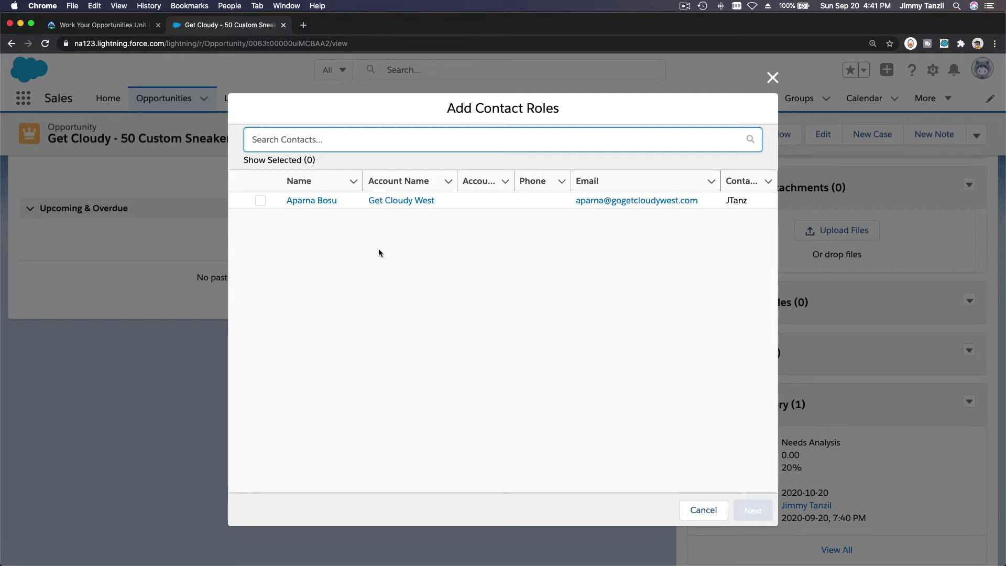
Select the Get Cloudy West contact, assign the Decision Maker role, and save.
left_click(260, 201)
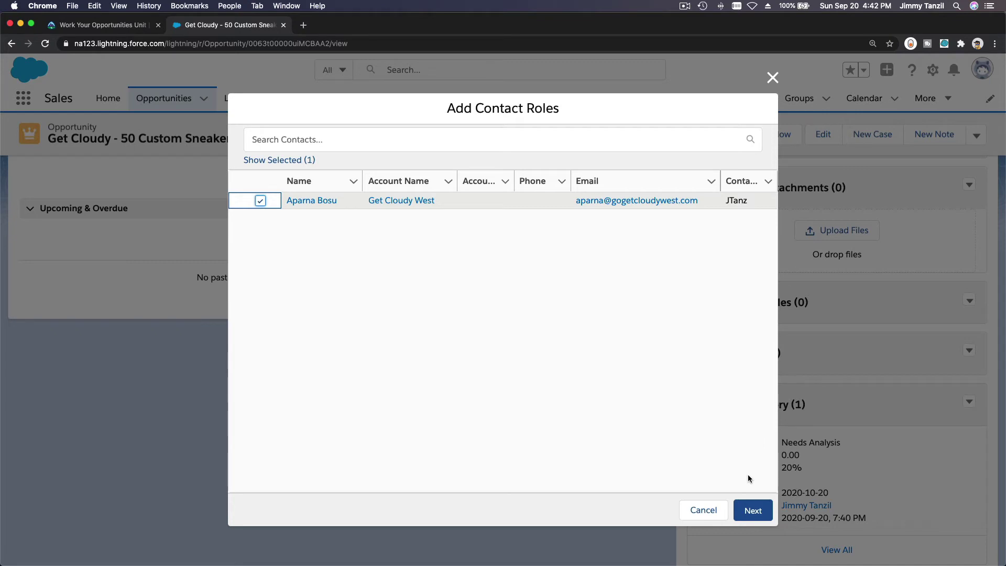
left_click(753, 510)
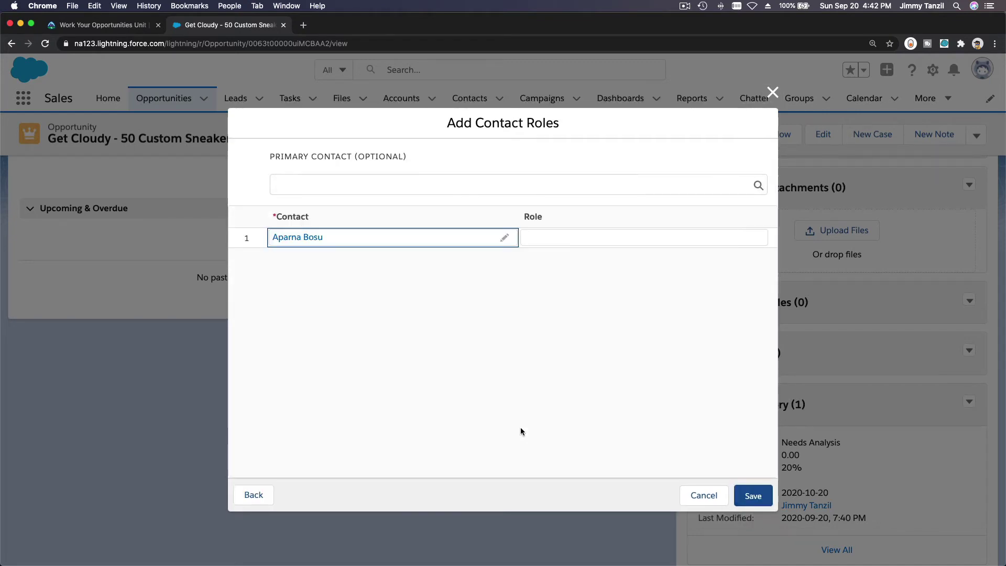
left_click(575, 237)
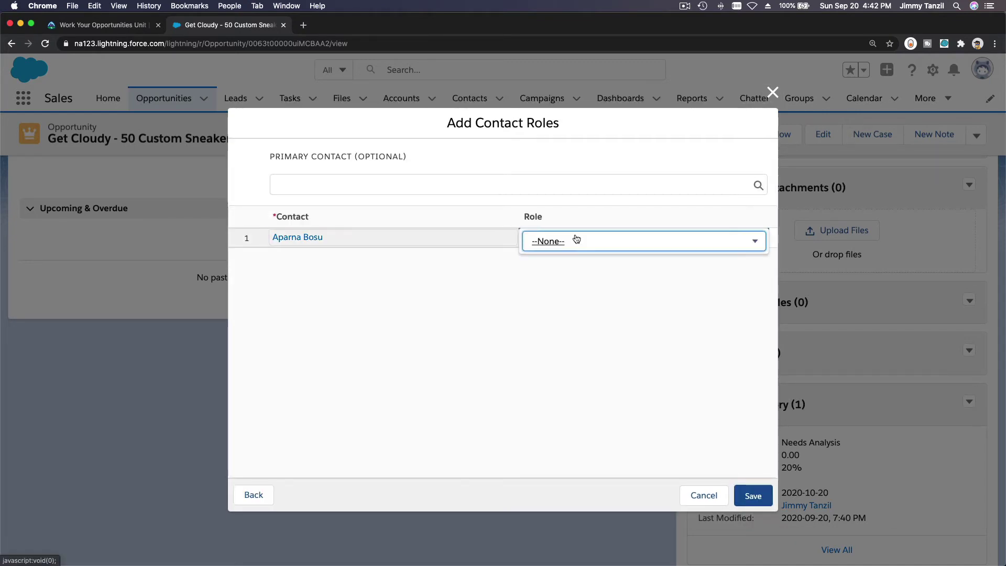
left_click(753, 242)
scroll(697, 292, "down", 3)
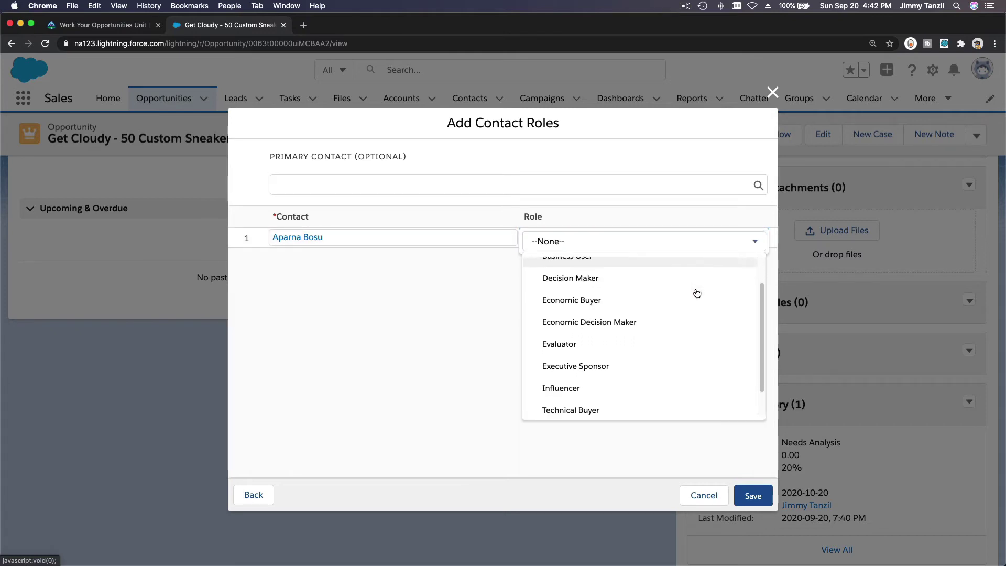
scroll(697, 293, "up", 3)
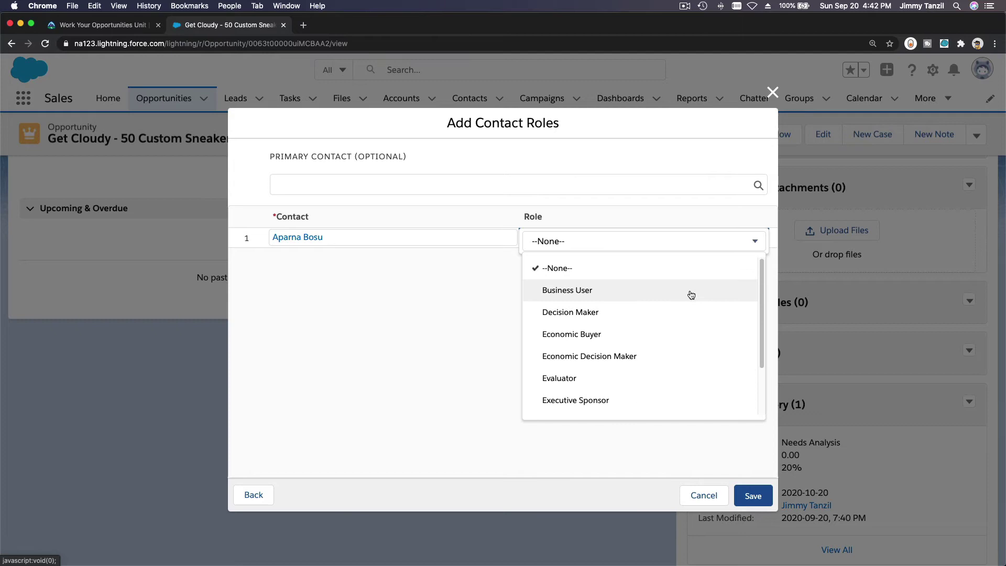
left_click(612, 312)
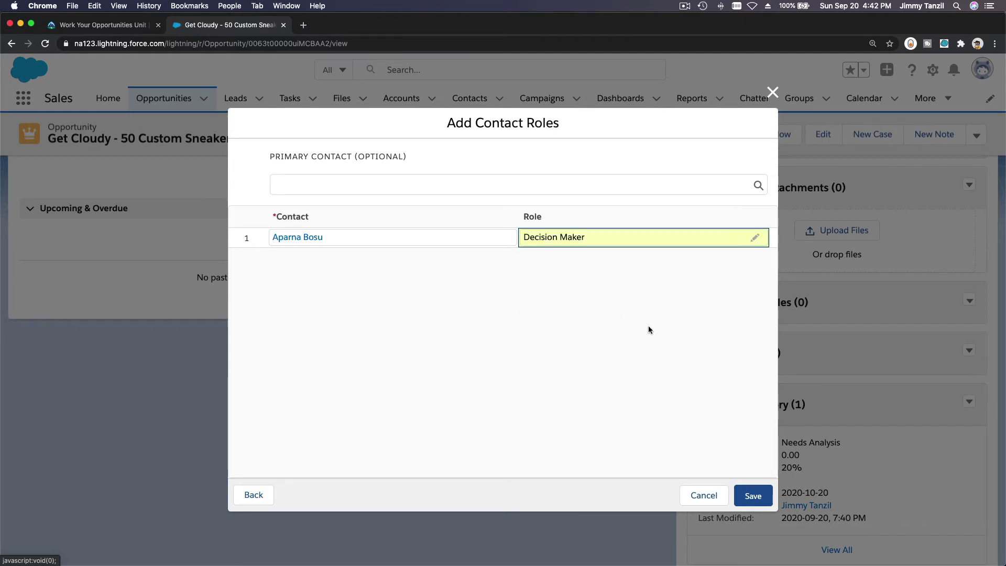
left_click(648, 329)
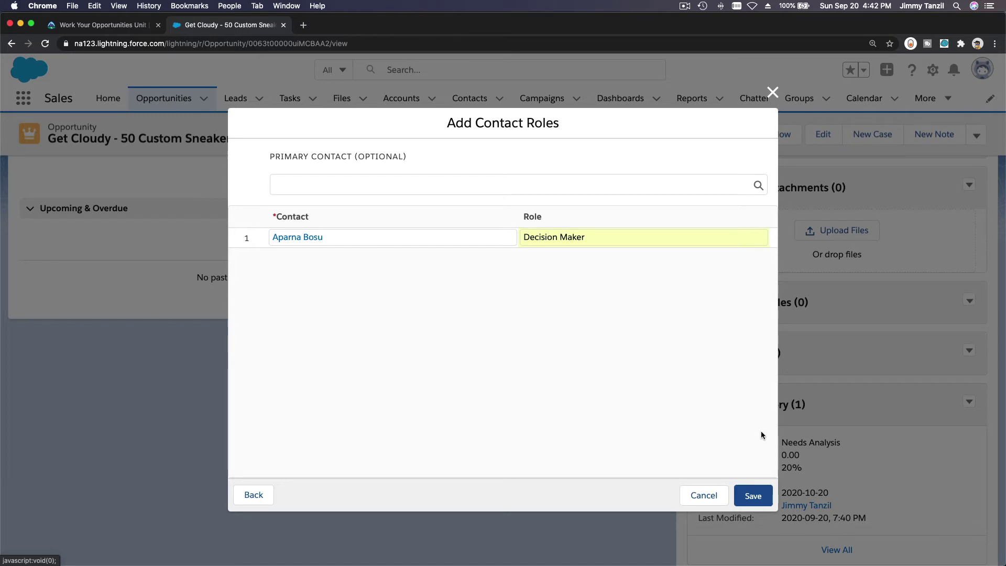
left_click(755, 495)
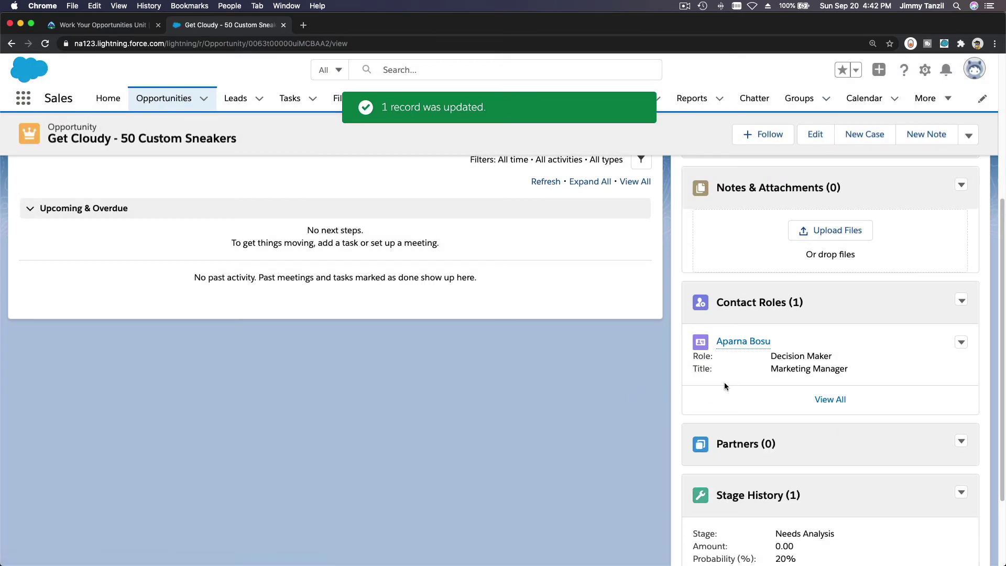
scroll(724, 386, "down", 2)
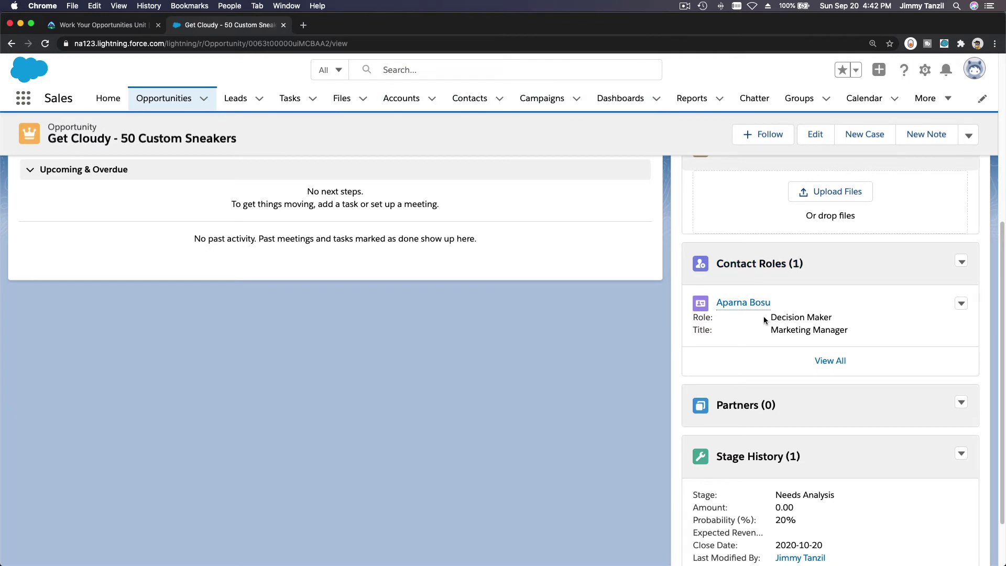
scroll(759, 335, "up", 1)
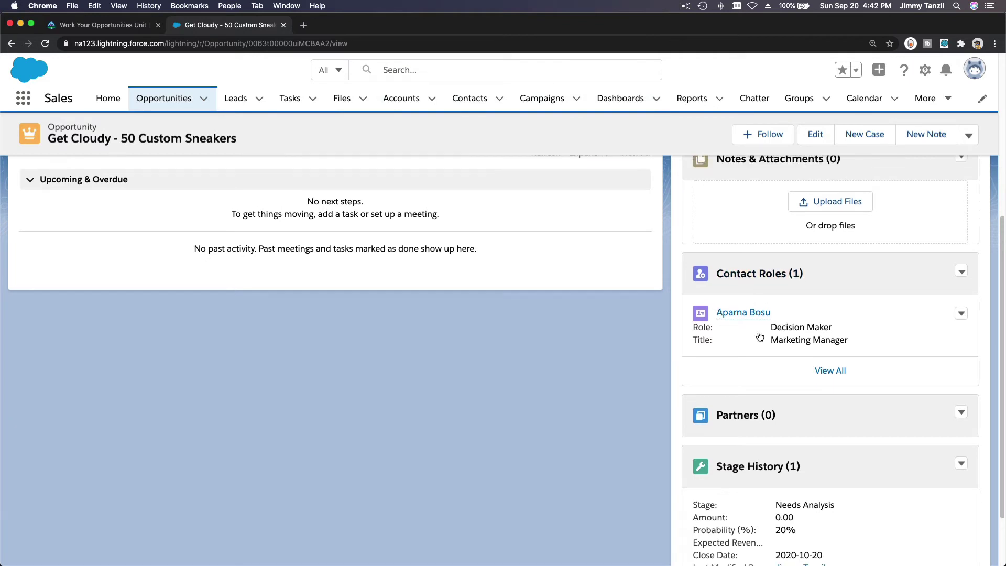
scroll(760, 335, "up", 5)
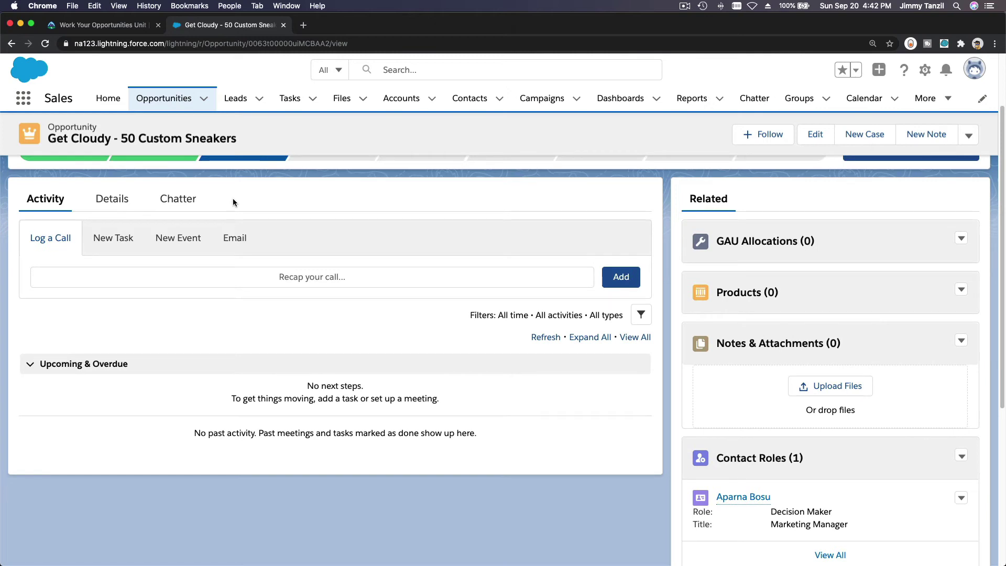
scroll(375, 378, "down", 4)
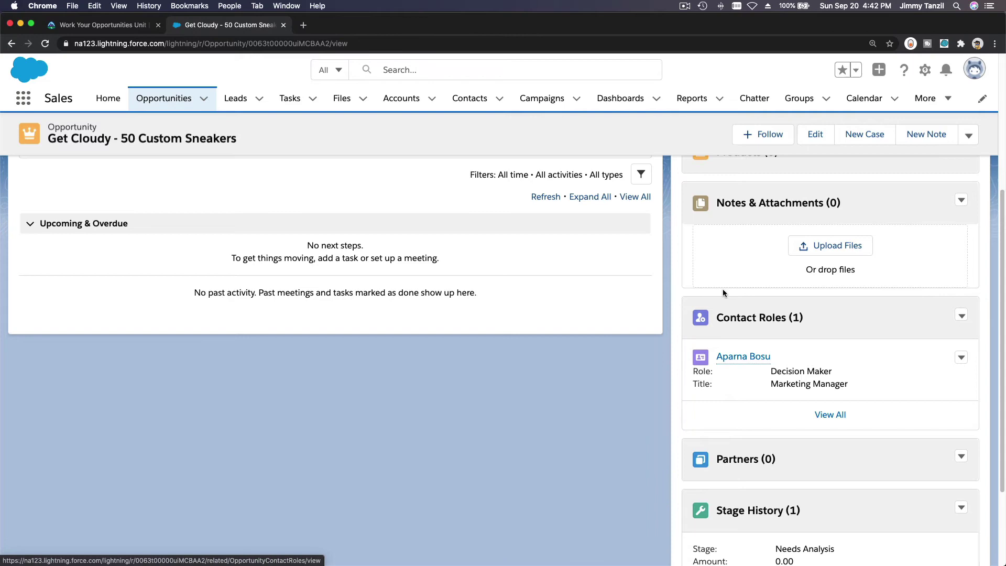
scroll(662, 291, "up", 5)
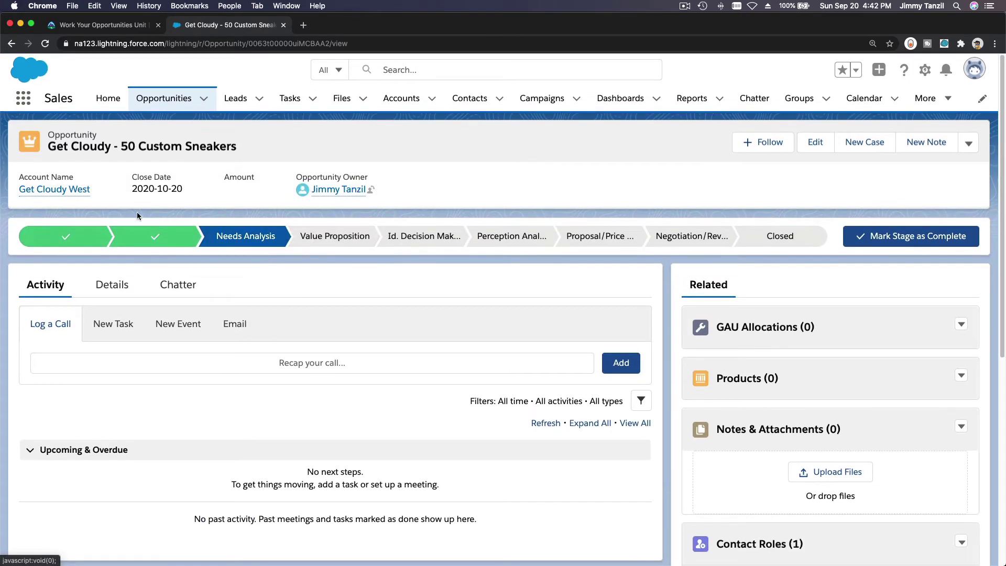
scroll(436, 359, "down", 5)
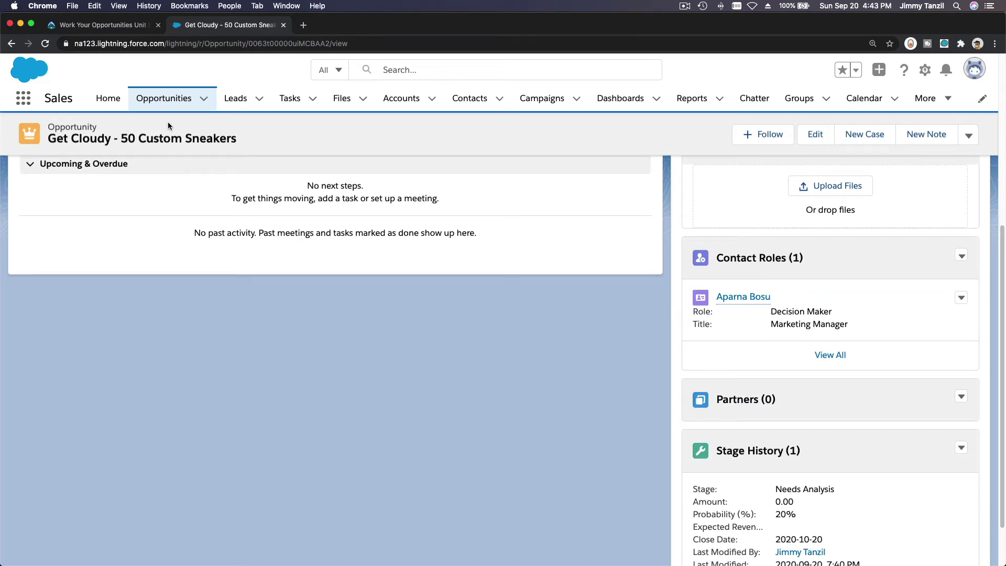
Scroll Trailhead to Your Challenge and select the name 'Get Cloudy - 24 Holiday Sneakers'.
left_click(105, 25)
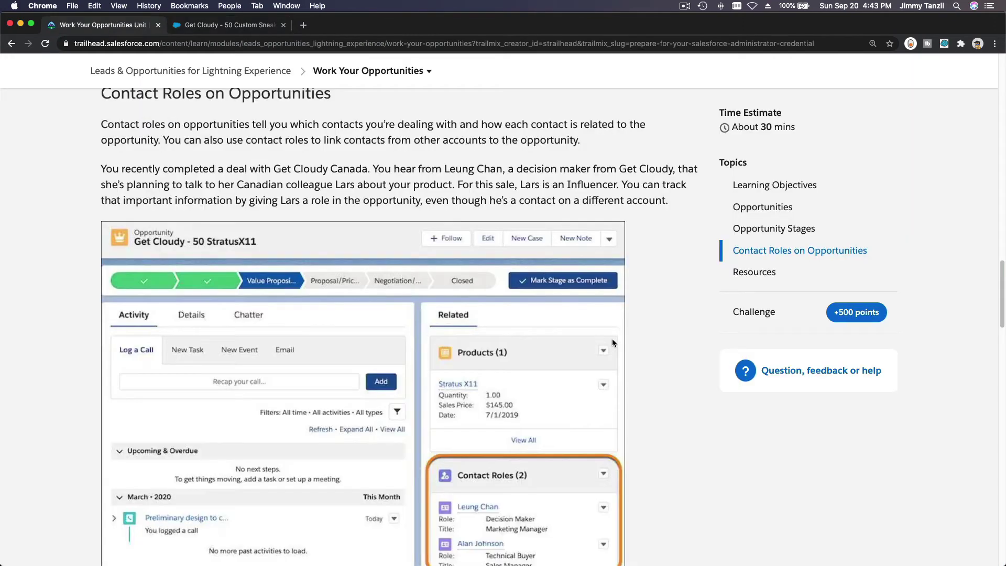
scroll(666, 321, "down", 7)
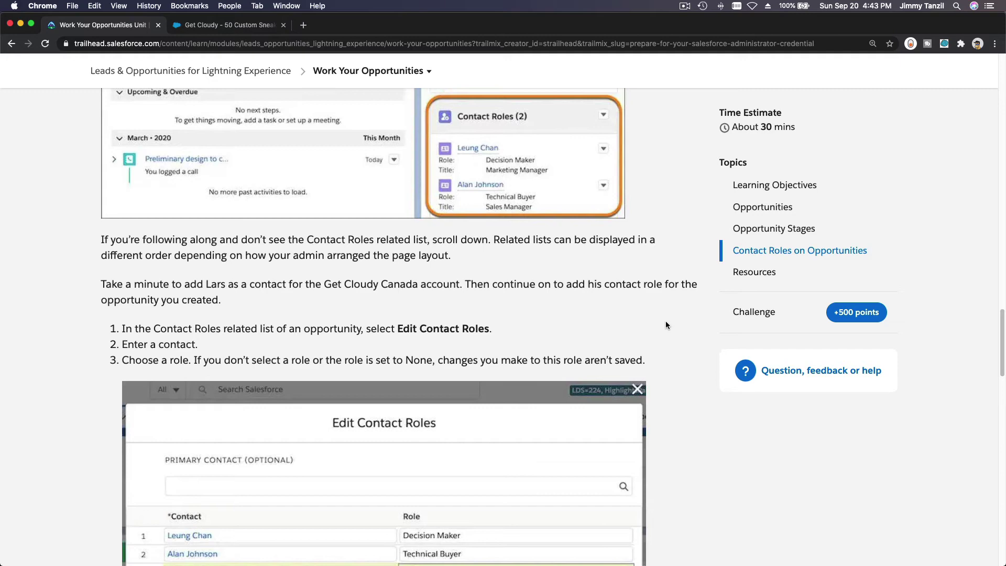
scroll(665, 317, "up", 4)
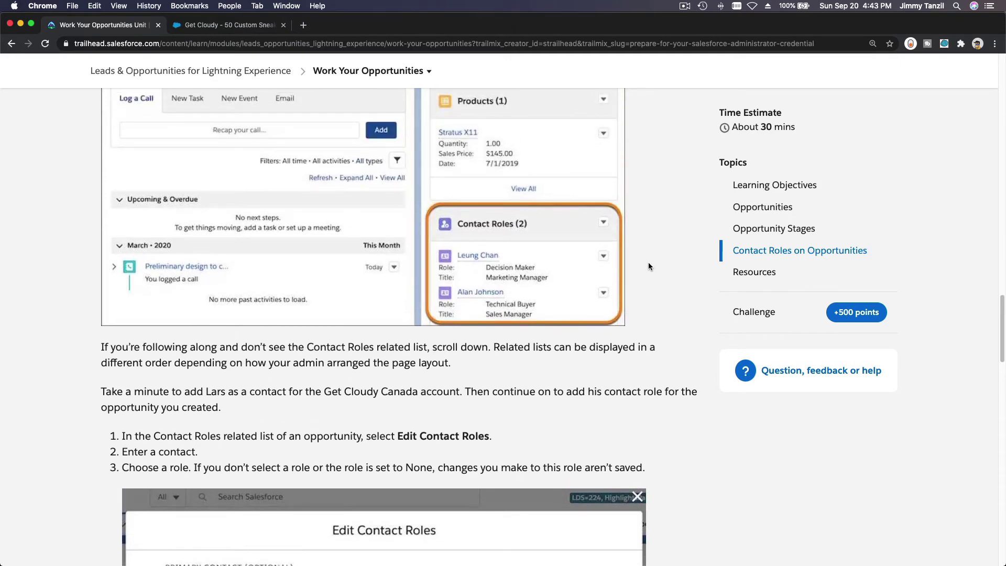
scroll(649, 266, "down", 15)
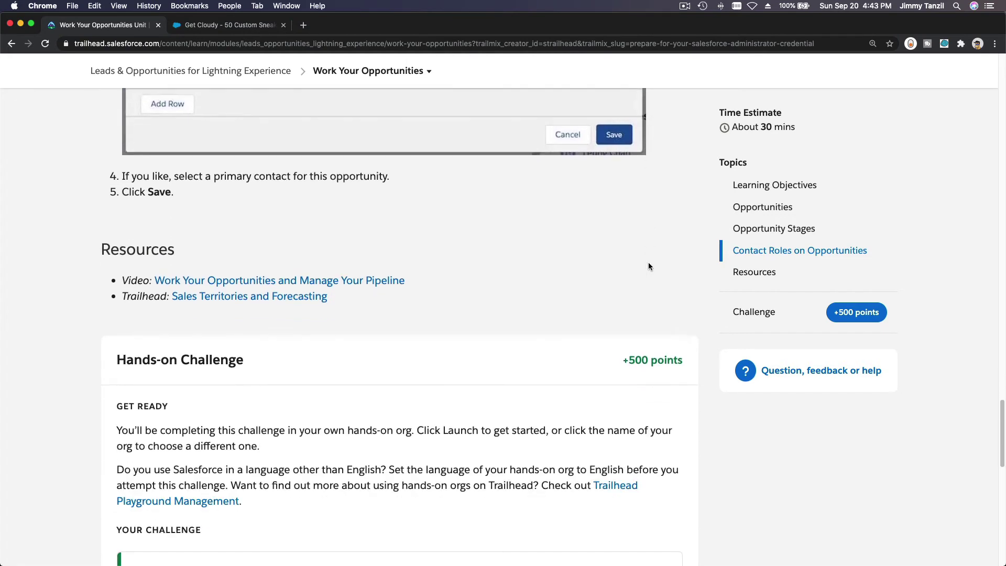
scroll(648, 266, "down", 10)
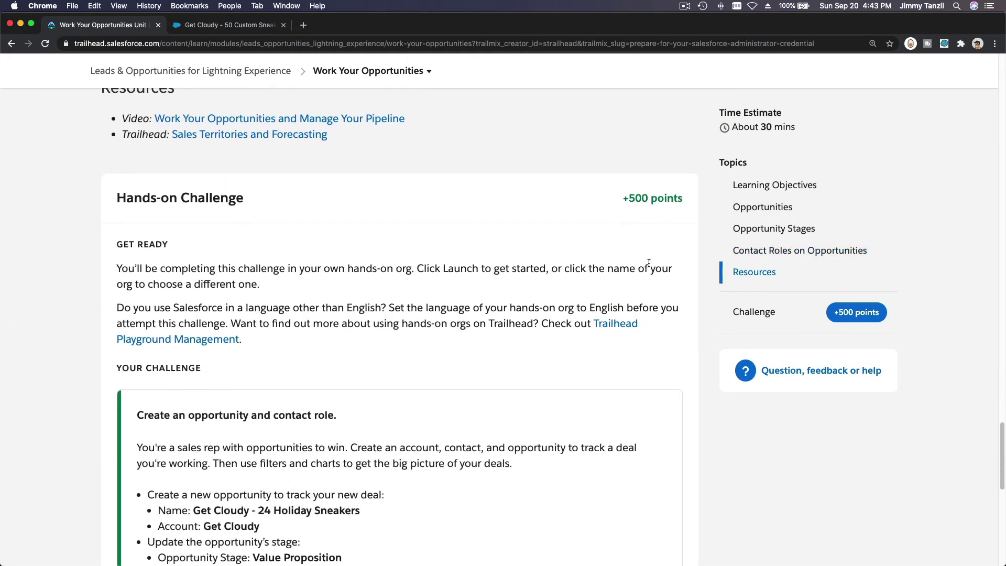
scroll(648, 266, "down", 4)
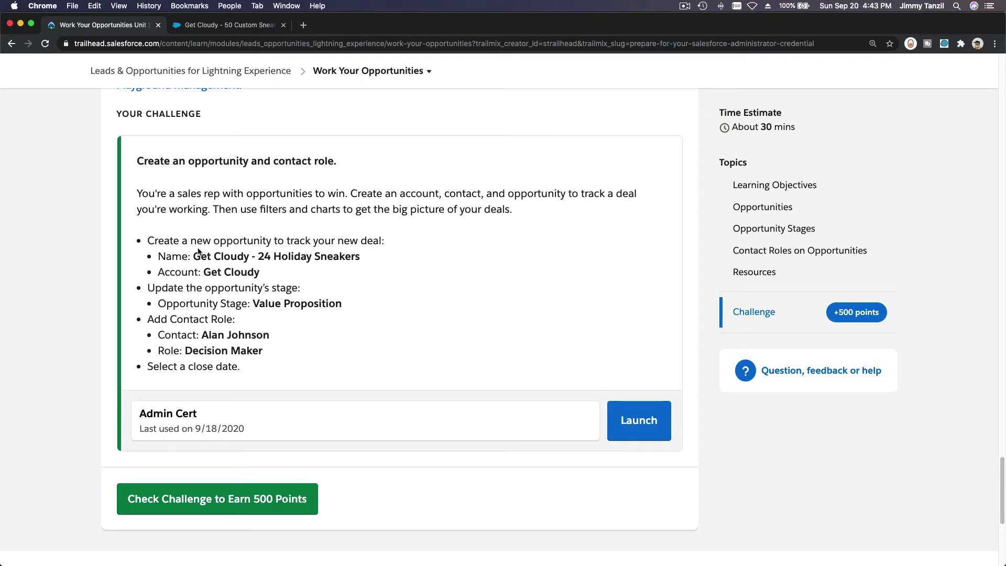
left_click_drag(193, 256, 361, 256)
key("super+c")
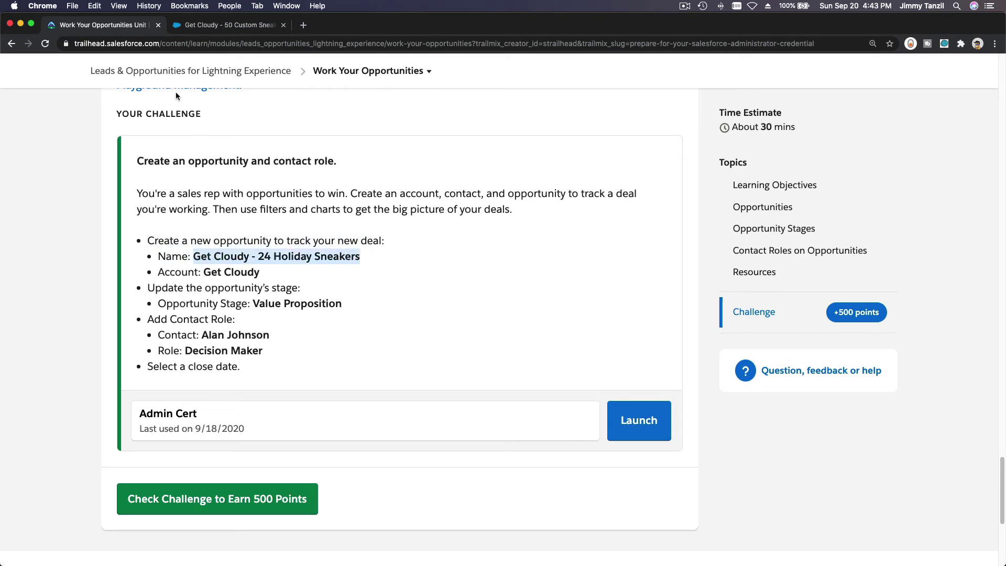
left_click(214, 25)
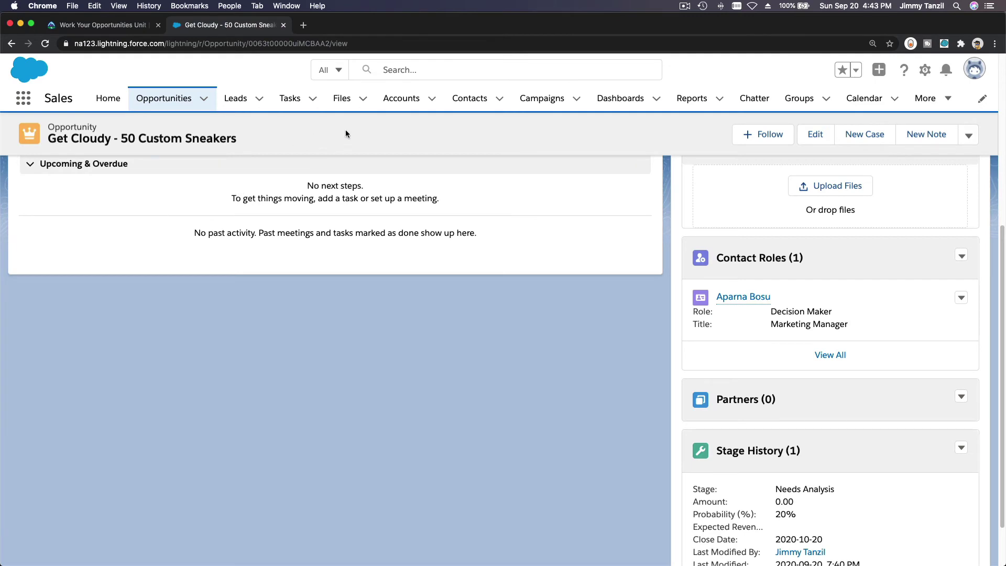
Start a new opportunity on the Get Cloudy account named 'Get Cloudy - 24 Holiday Sneakers'.
left_click(402, 99)
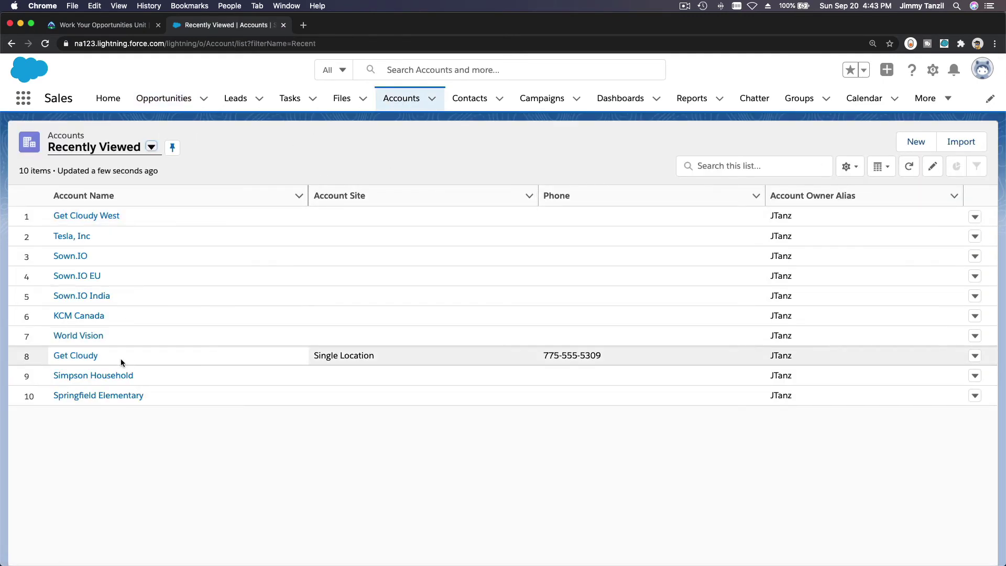
left_click(75, 356)
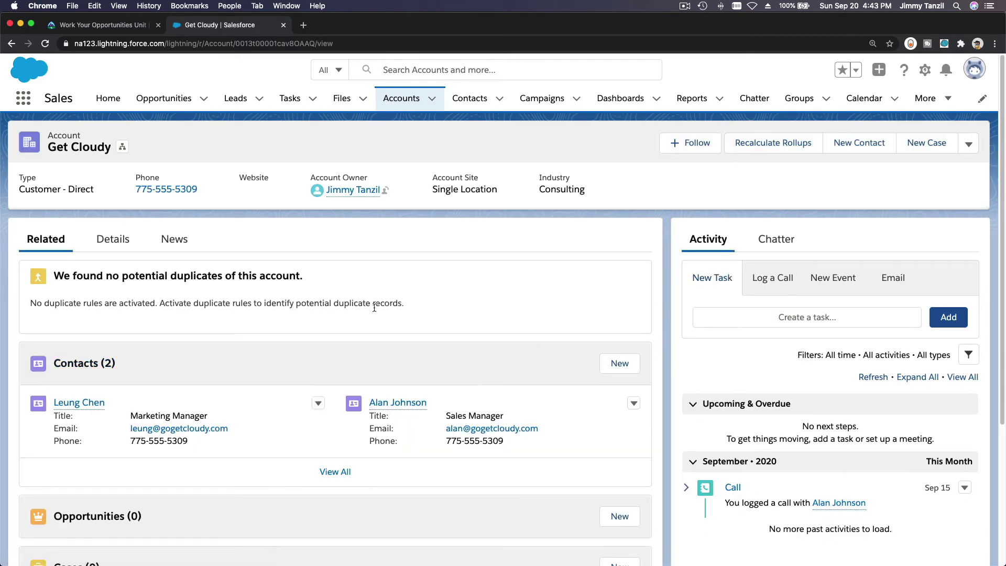
scroll(374, 308, "down", 5)
left_click(618, 373)
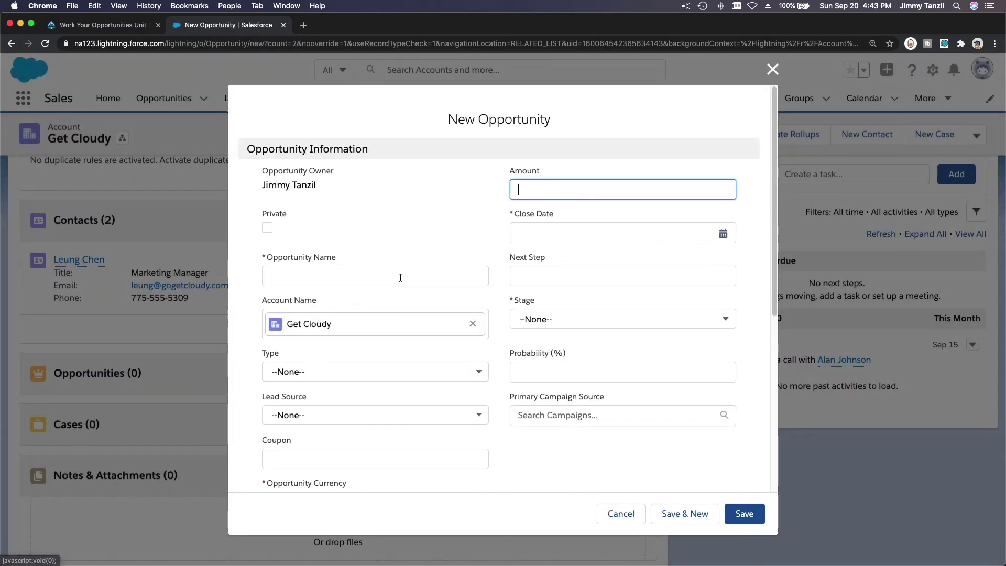
left_click(401, 278)
key("super+v")
left_click(420, 212)
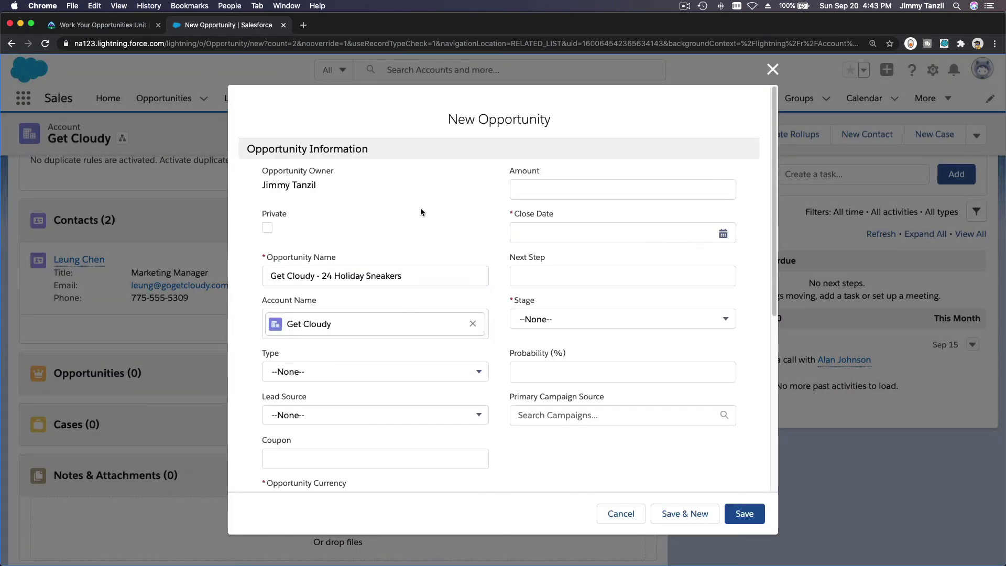
Set the opportunity Stage to Value Proposition.
left_click(105, 25)
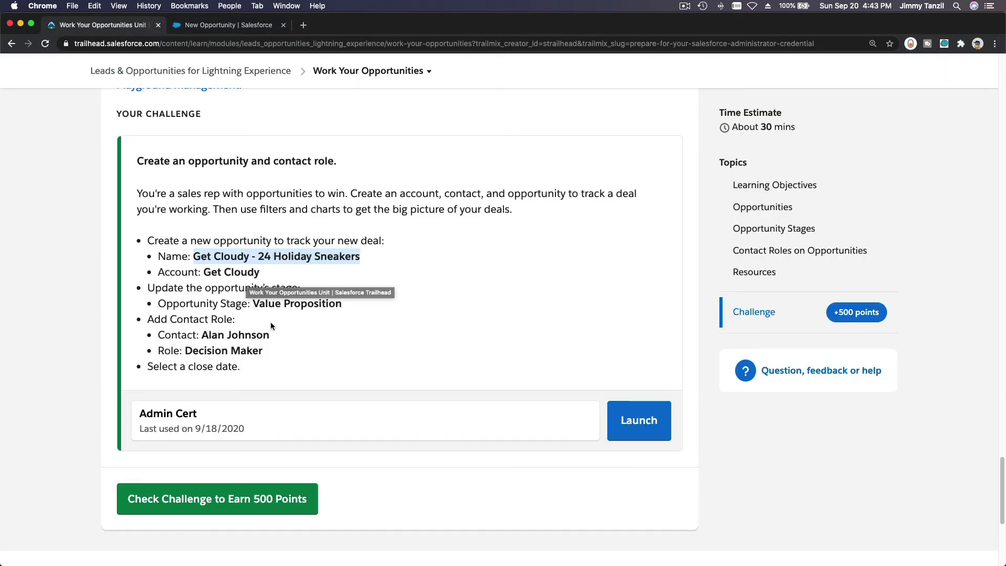
left_click(384, 317)
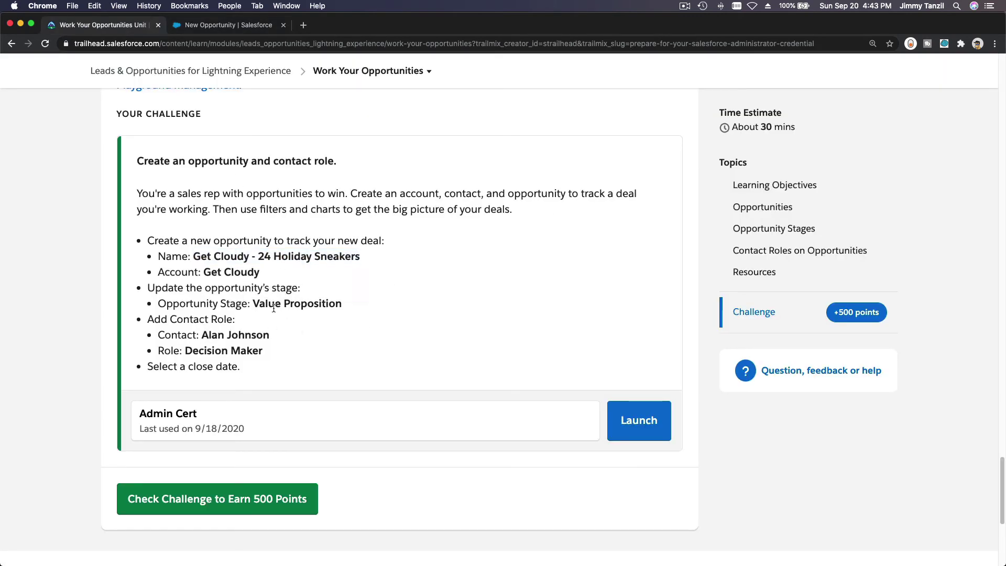
left_click(226, 25)
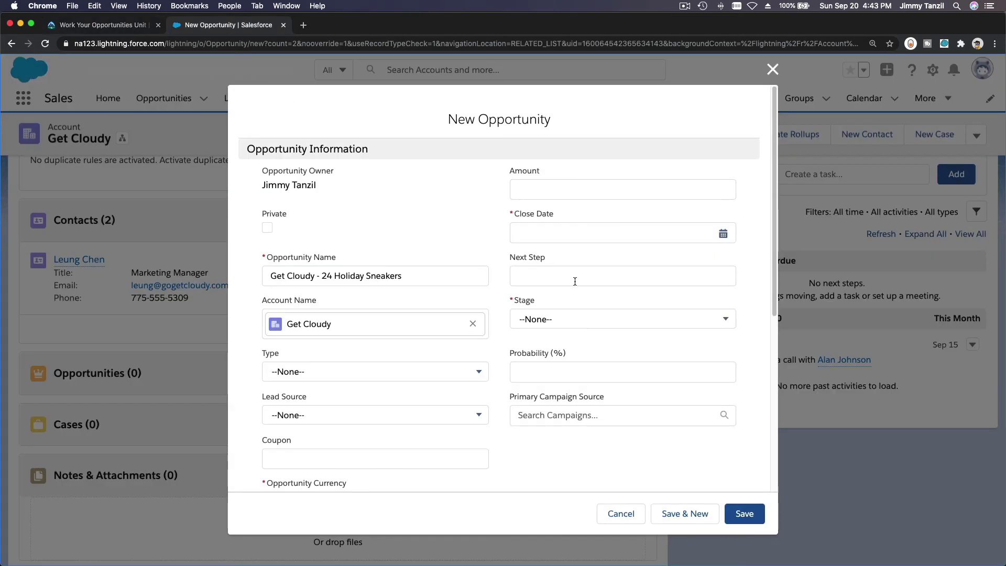
left_click(588, 320)
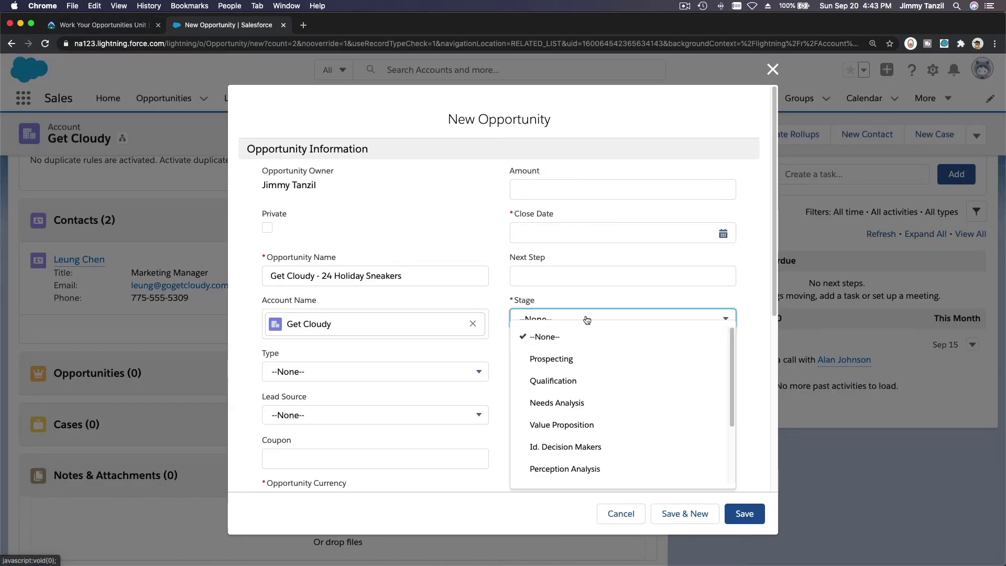
left_click(598, 426)
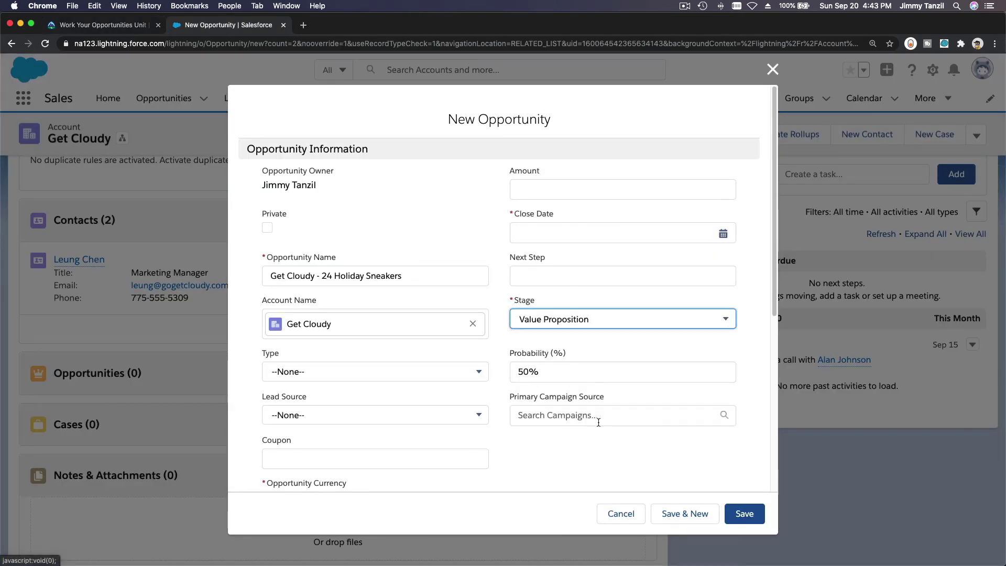
Set the close date to December 7, 2020 and save the opportunity.
left_click(116, 27)
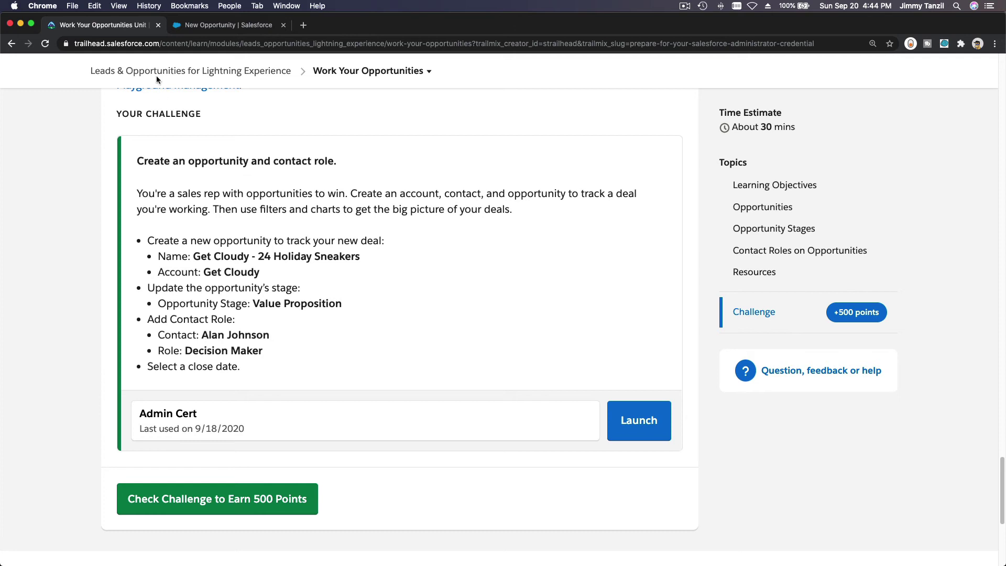
left_click(191, 25)
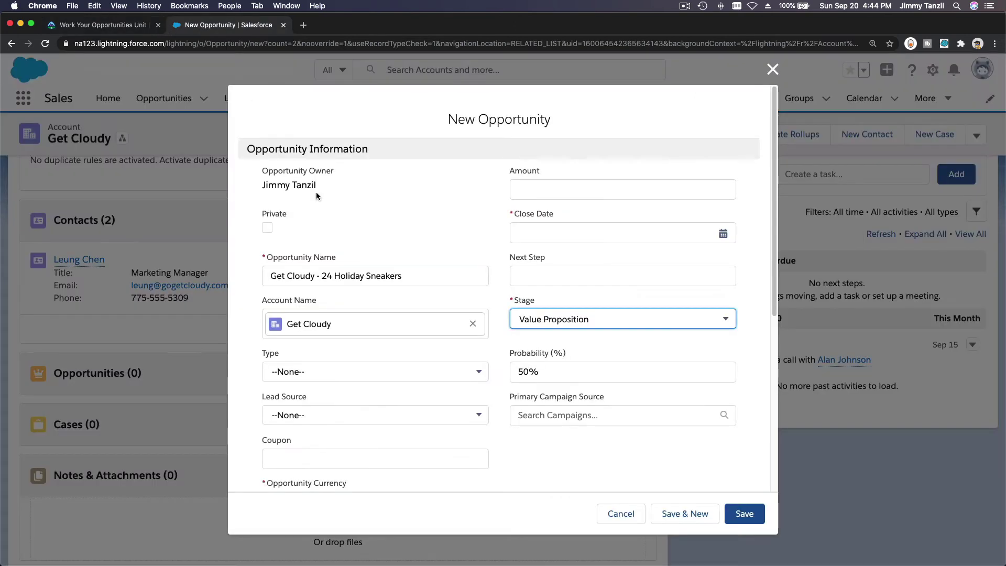
left_click(544, 243)
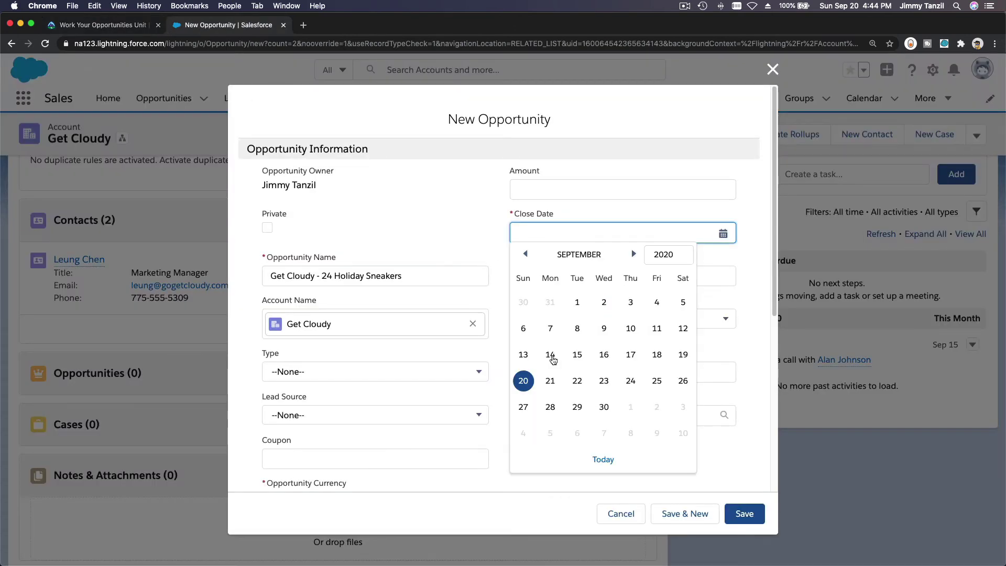
left_click(633, 255)
left_click(634, 254)
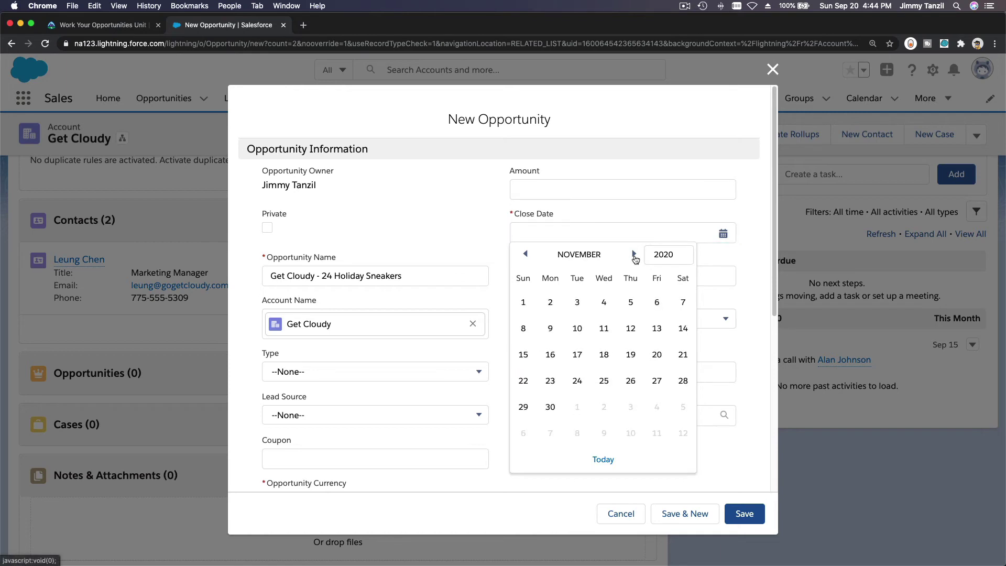
left_click(633, 255)
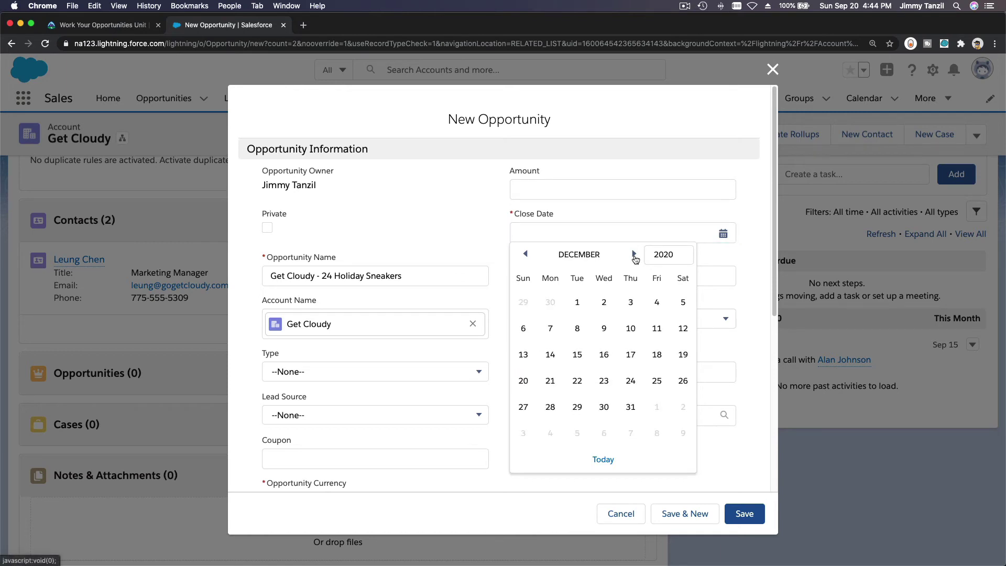
left_click(551, 330)
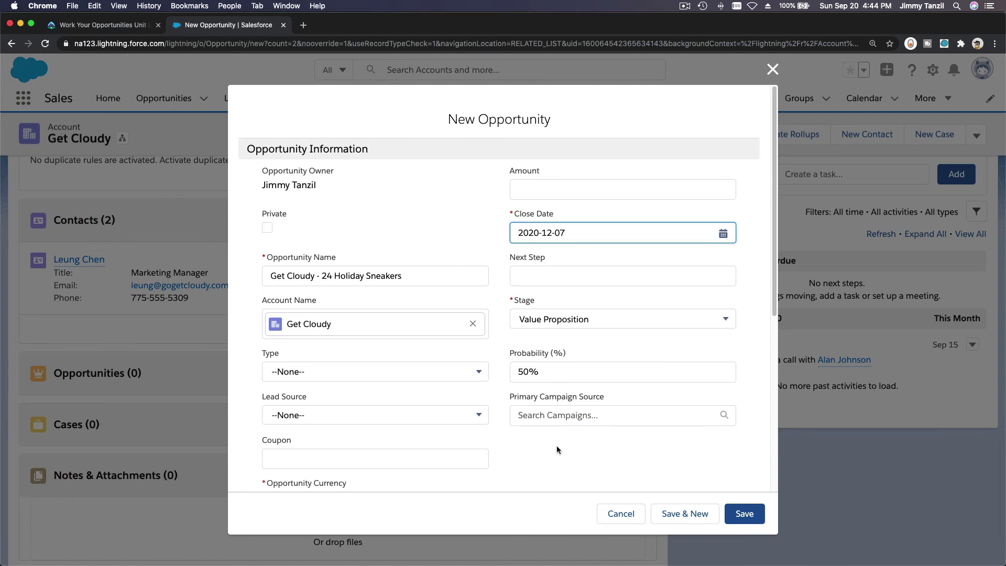
scroll(557, 446, "down", 1)
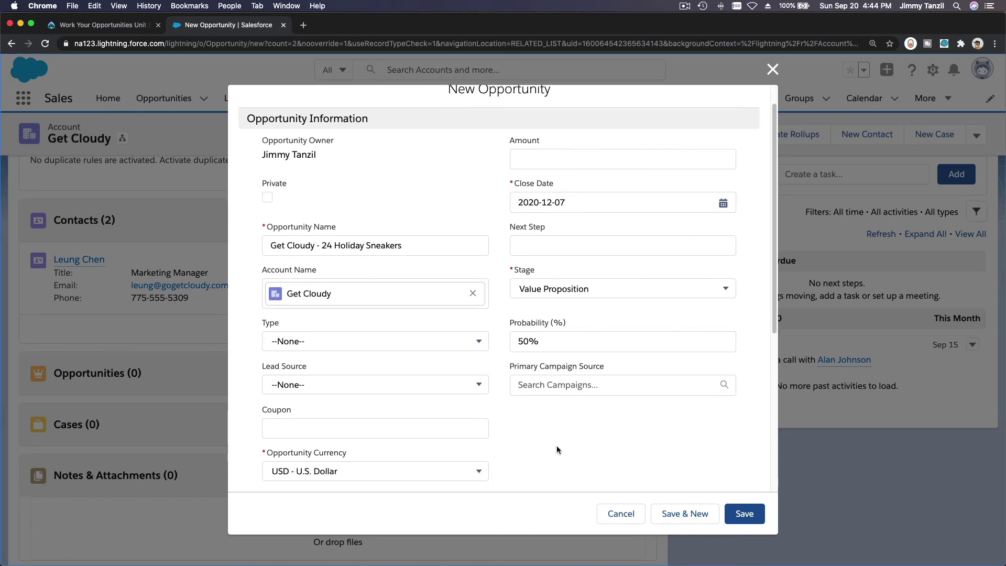
scroll(702, 456, "up", 1)
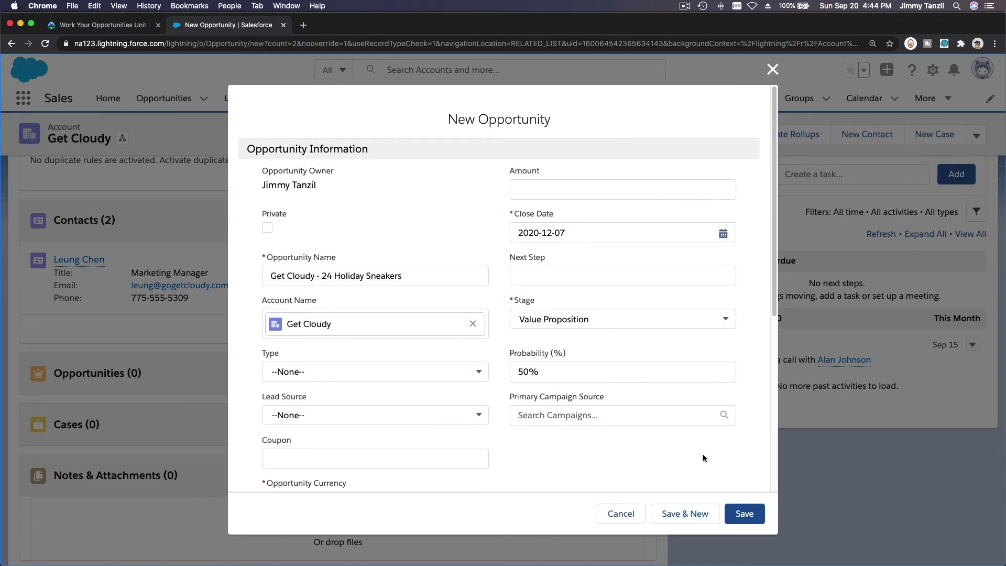
left_click(740, 511)
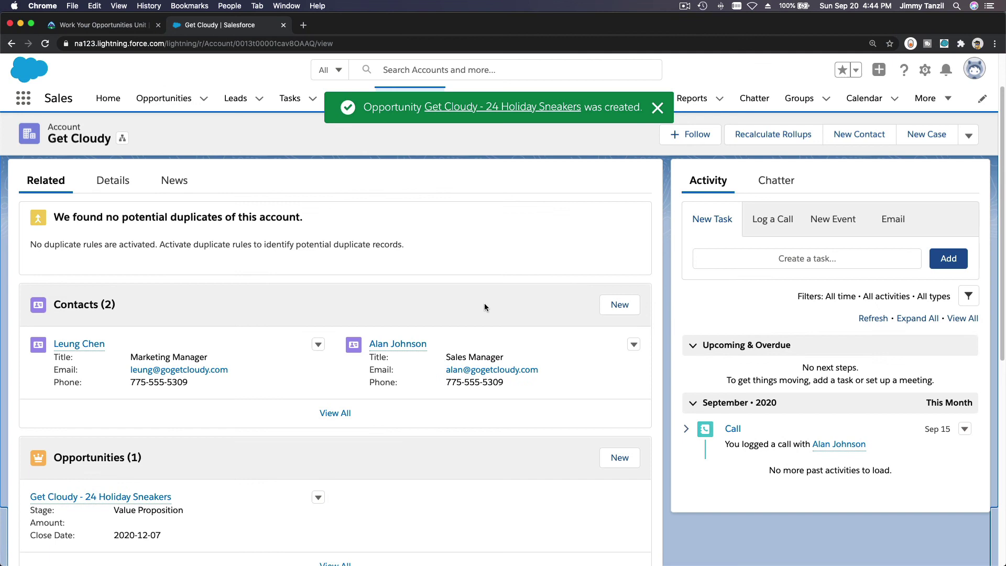
Open the Get Cloudy - 24 Holiday Sneakers record and expand the Contact Roles dropdown.
scroll(410, 410, "down", 3)
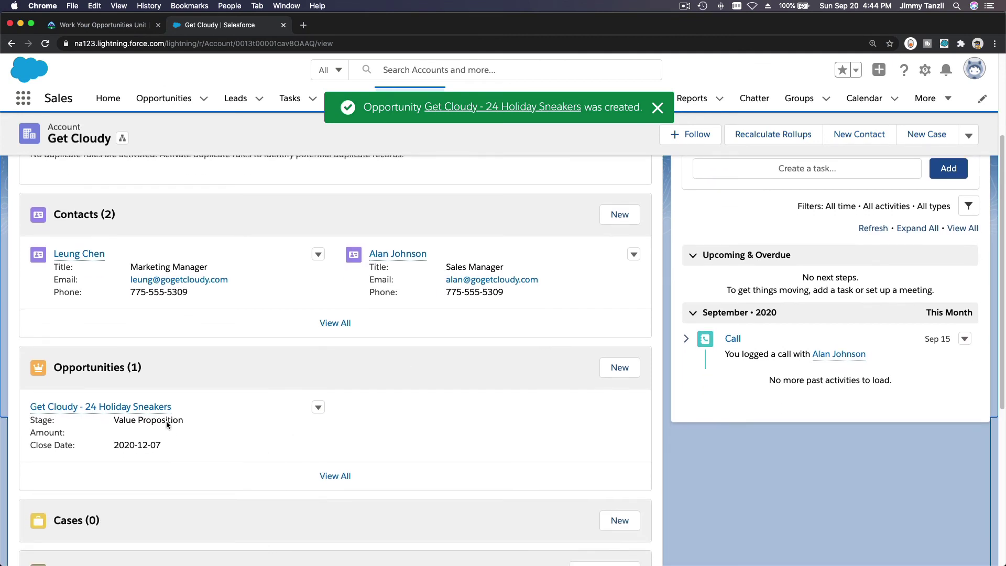
left_click(143, 409)
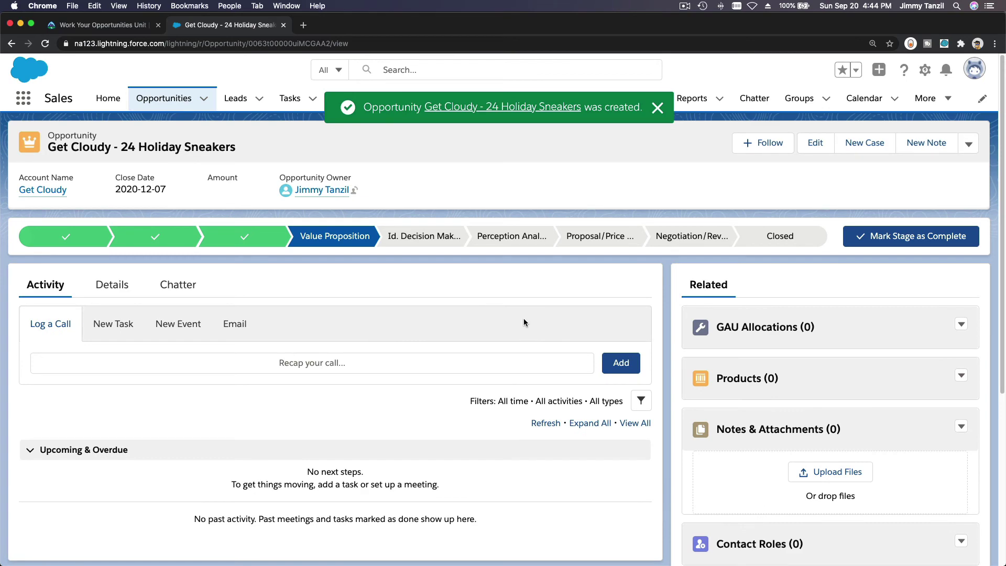
scroll(523, 318, "down", 5)
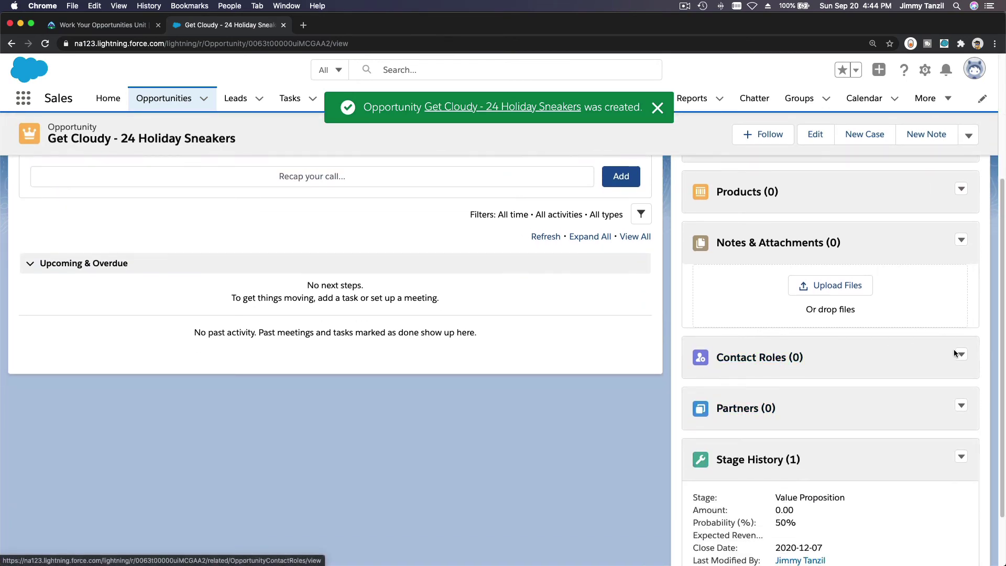
left_click(124, 24)
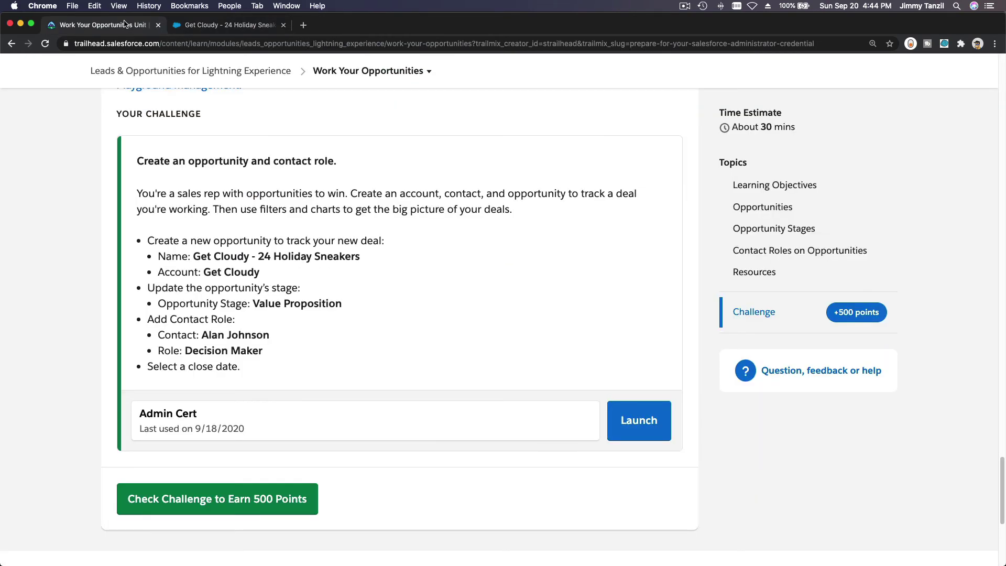
left_click(247, 26)
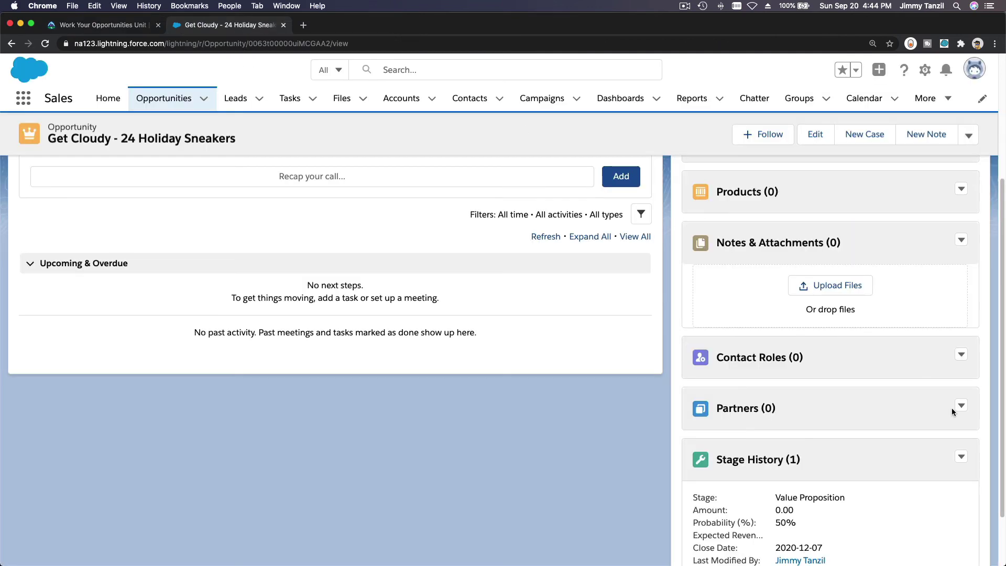
left_click(961, 356)
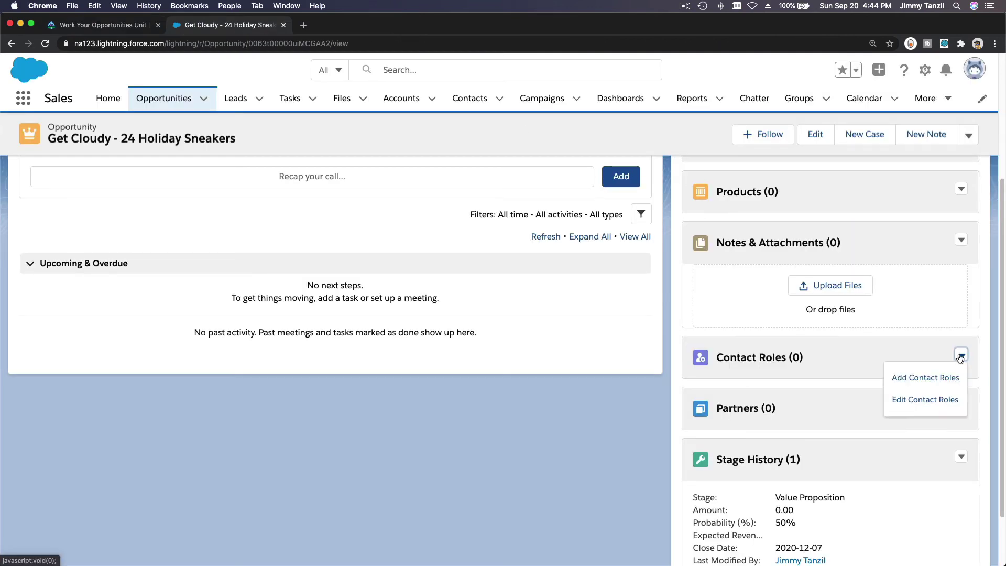
Add the Get Cloudy contact as a contact role with role Decision Maker and save.
left_click(931, 377)
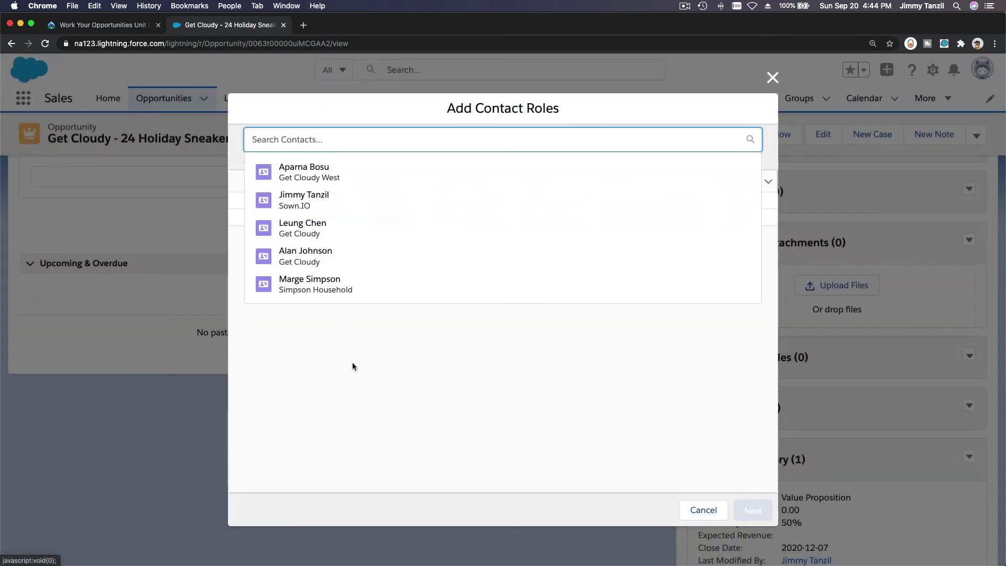
left_click(379, 392)
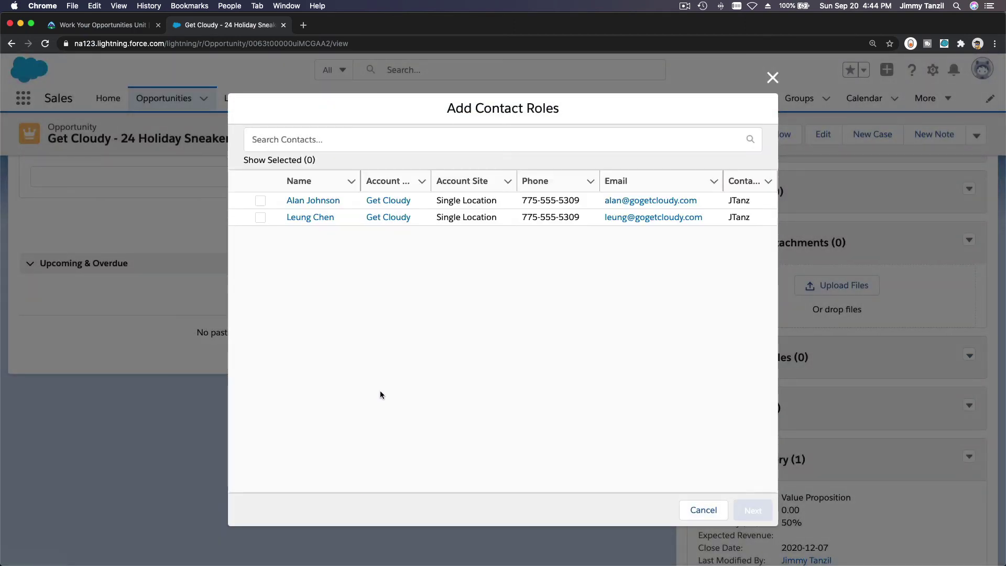
left_click(261, 201)
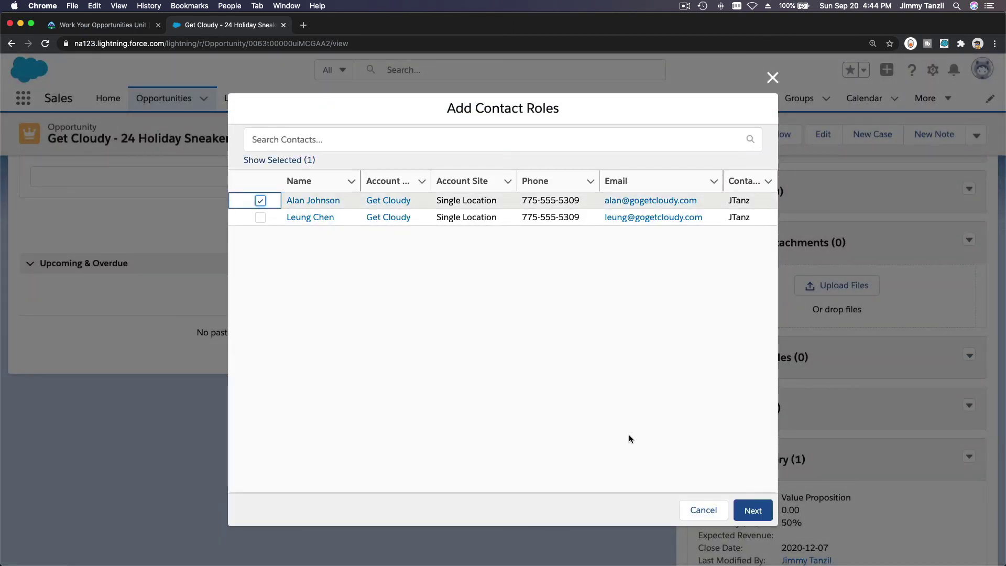
left_click(763, 511)
left_click(109, 24)
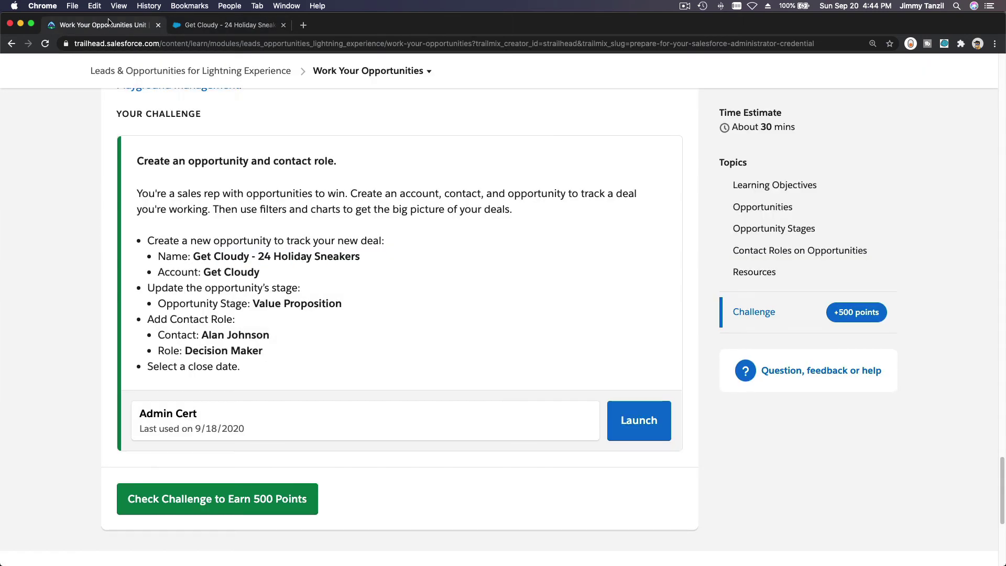
left_click(261, 27)
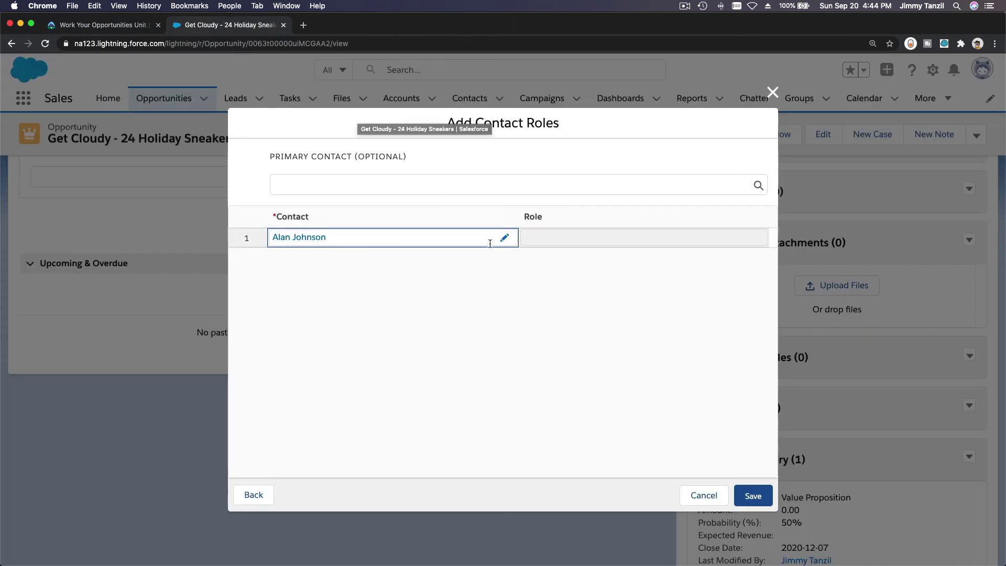
left_click(612, 237)
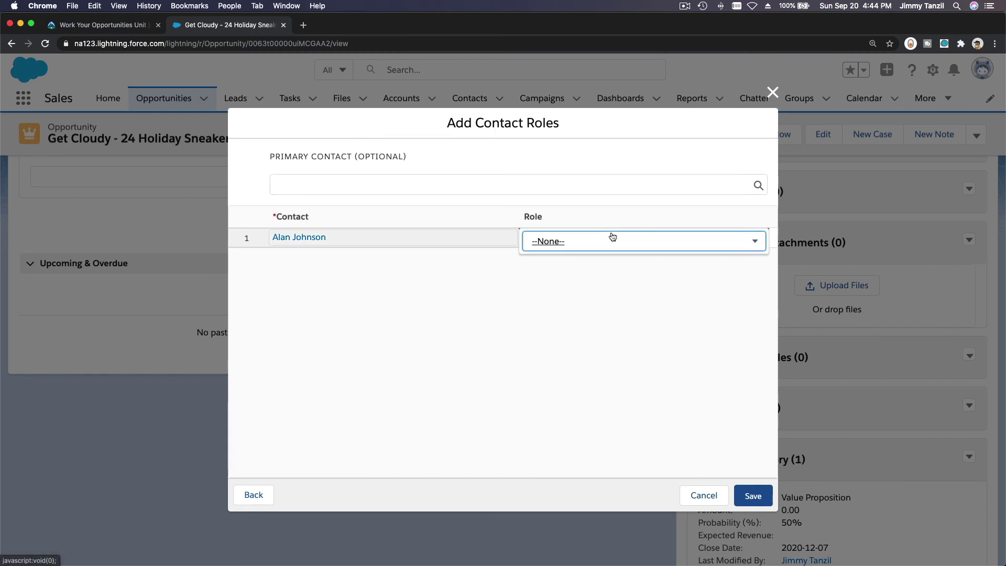
left_click(735, 243)
scroll(677, 300, "down", 1)
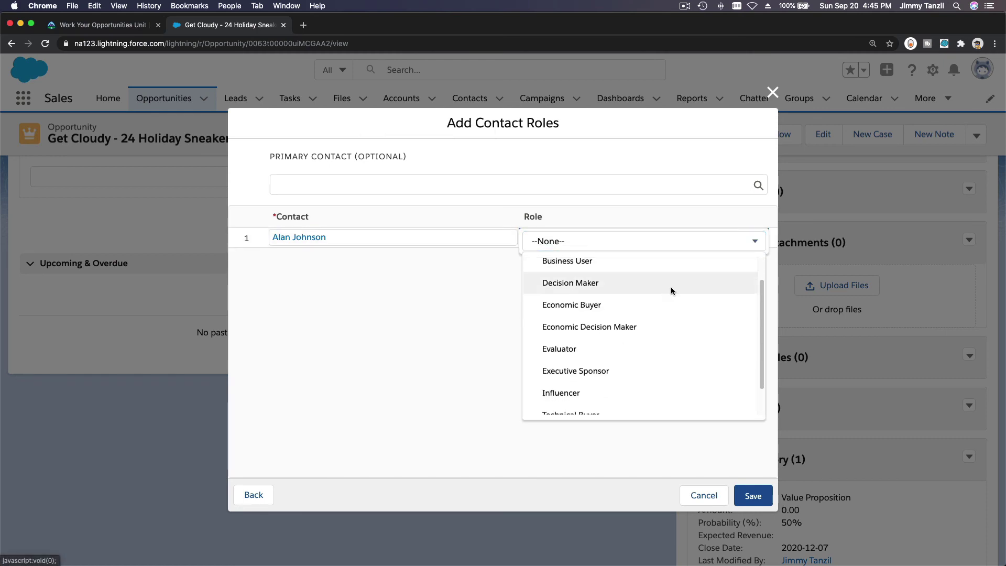
left_click(671, 287)
left_click(755, 487)
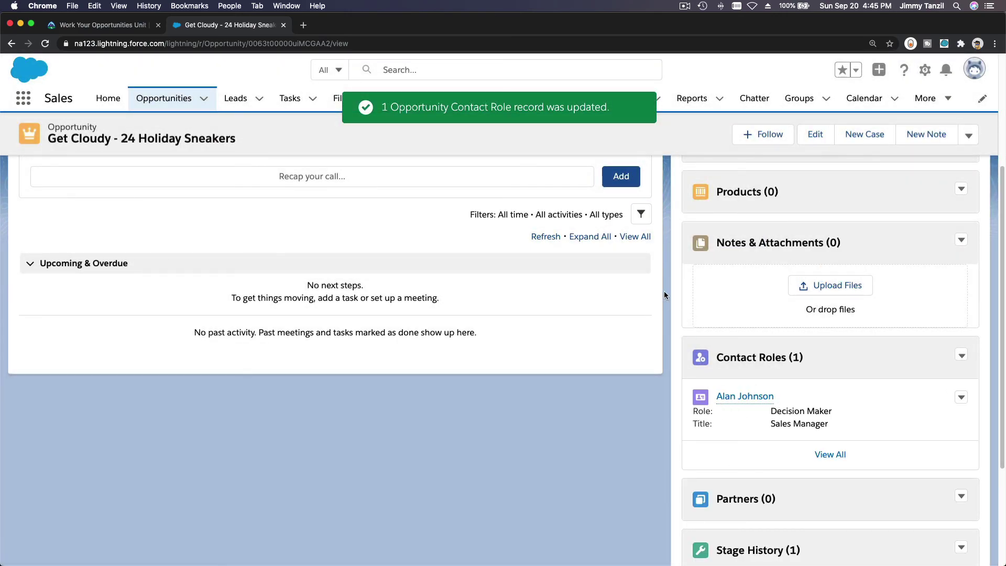
Run the Trailhead challenge check to earn 500 points, then dismiss the unit list.
scroll(665, 294, "up", 5)
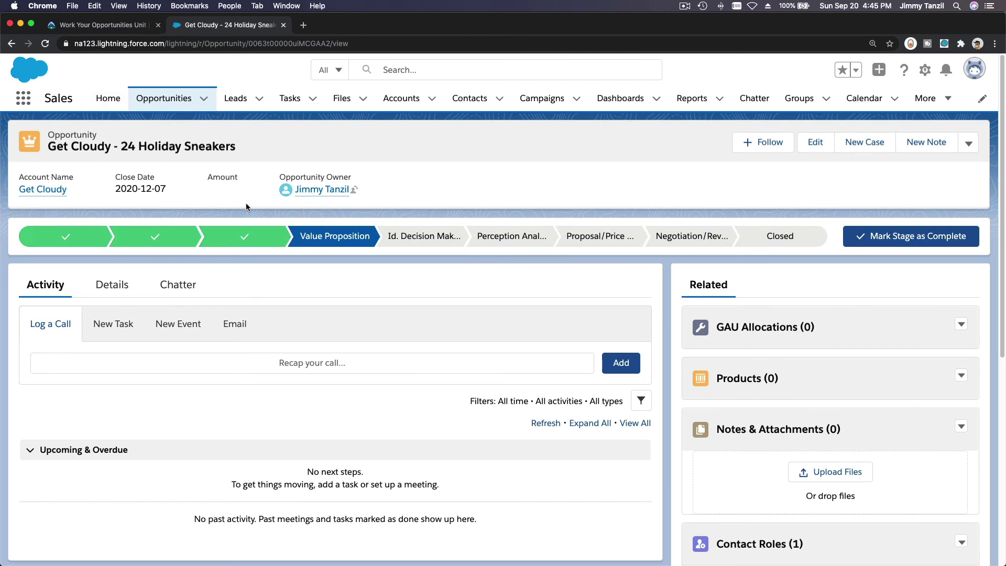
scroll(286, 300, "down", 1)
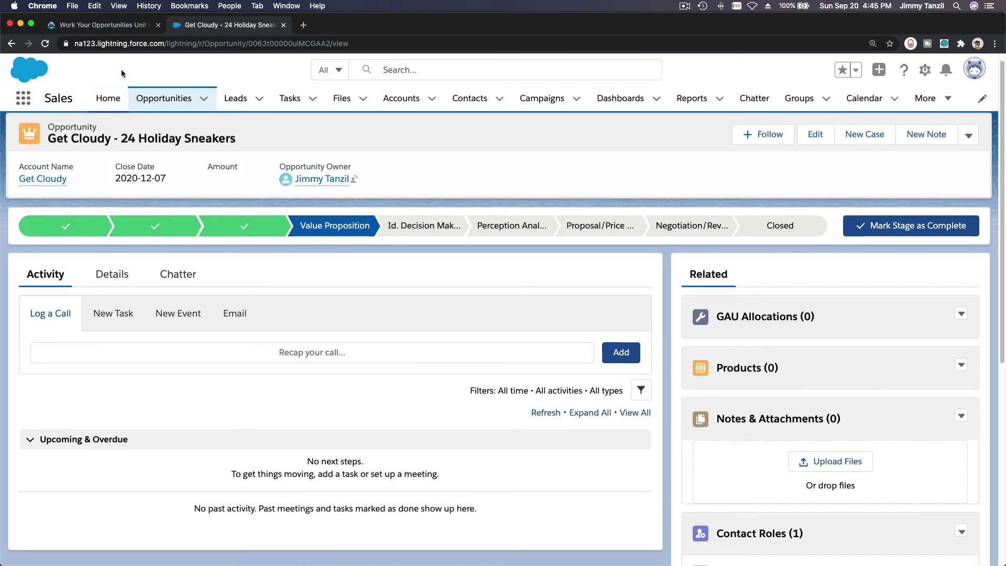
left_click(113, 26)
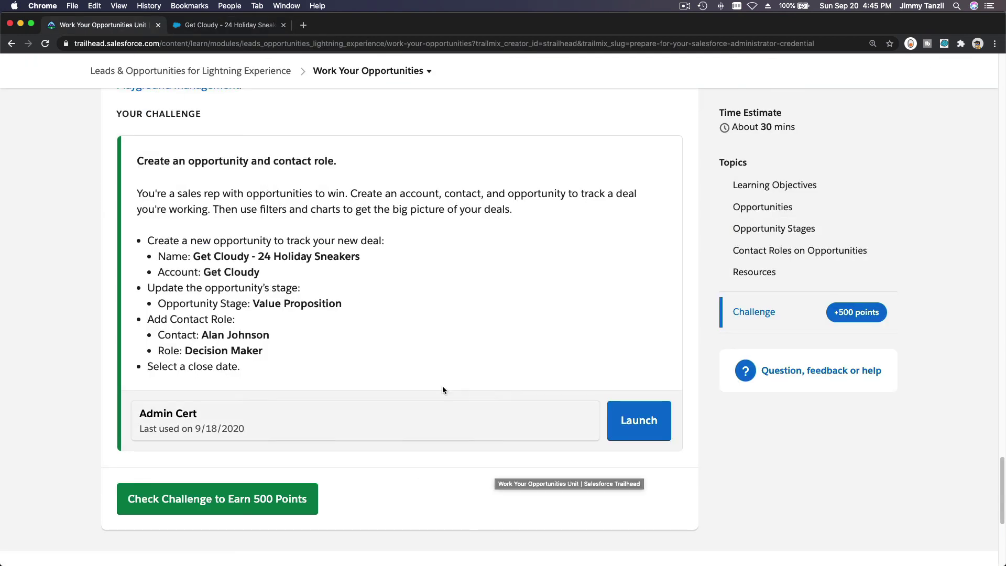
left_click(264, 511)
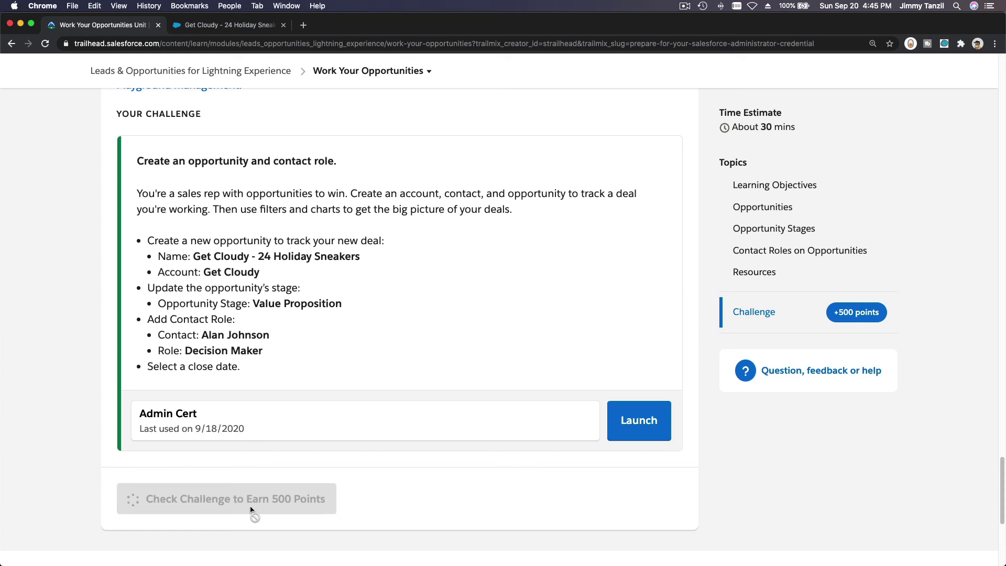
left_click(411, 71)
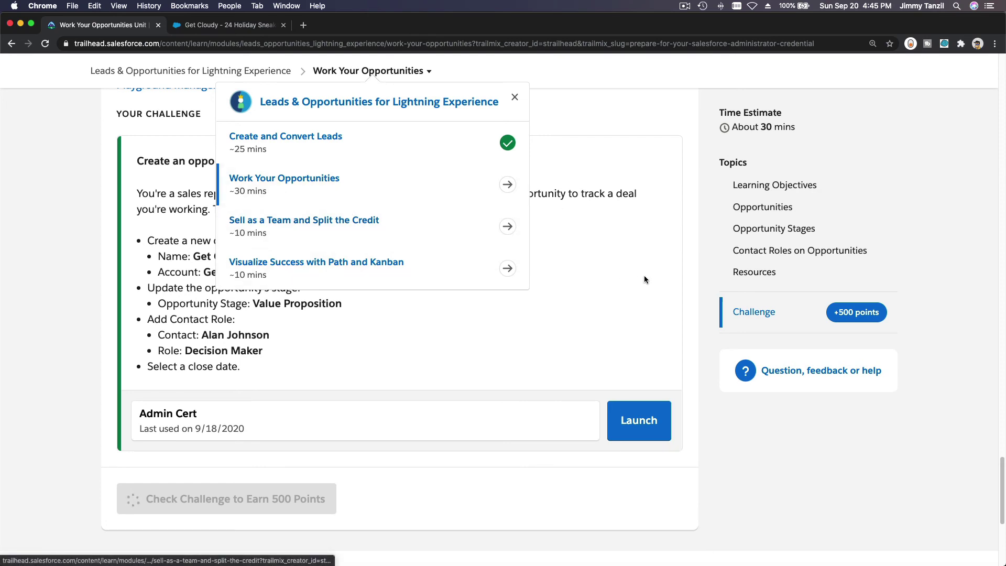
left_click(710, 265)
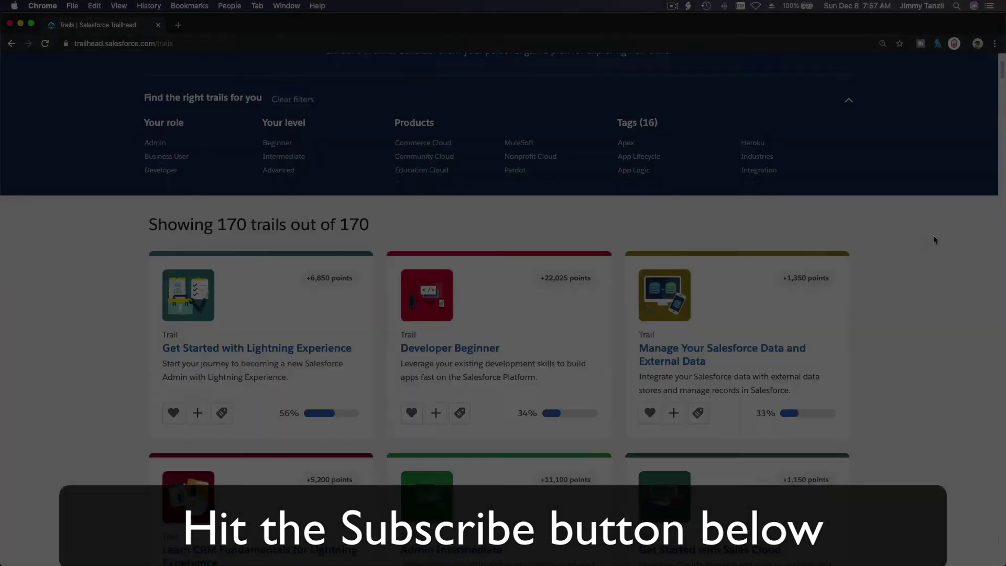
Scroll down the AppExchange home page past sponsored solutions and trending apps to Blaze Your Trail.
scroll(933, 240, "down", 20)
scroll(934, 239, "down", 15)
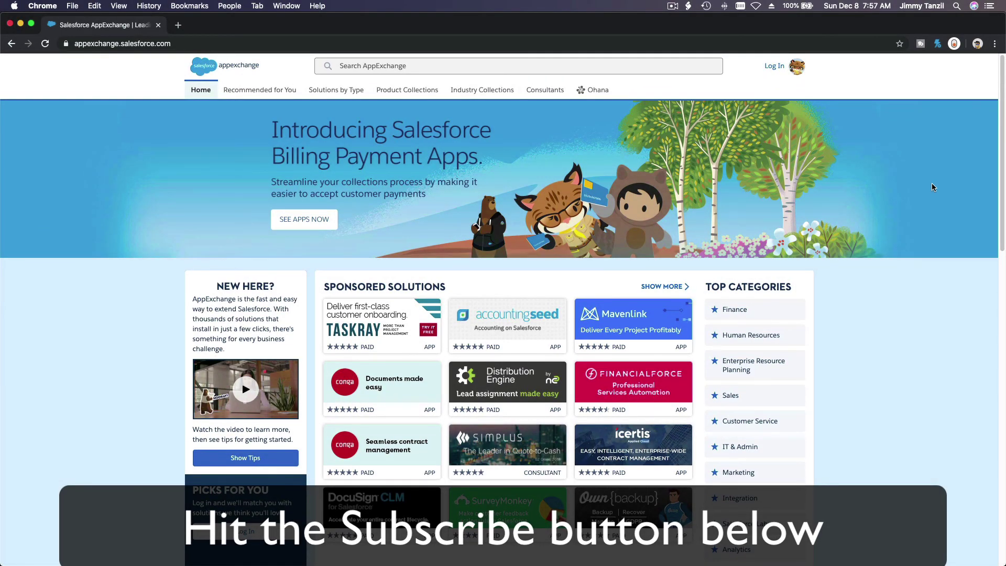
scroll(931, 187, "down", 15)
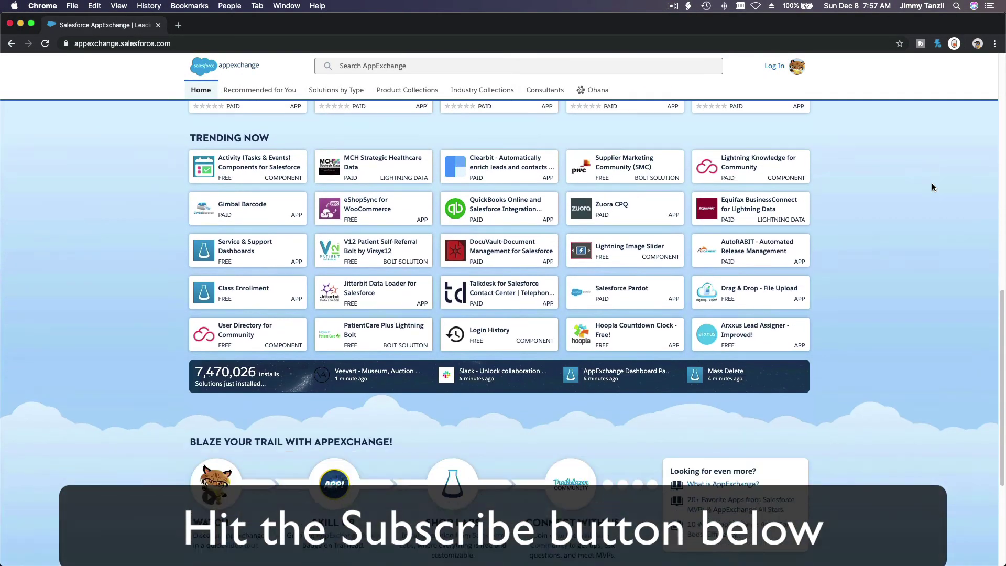
scroll(931, 187, "down", 5)
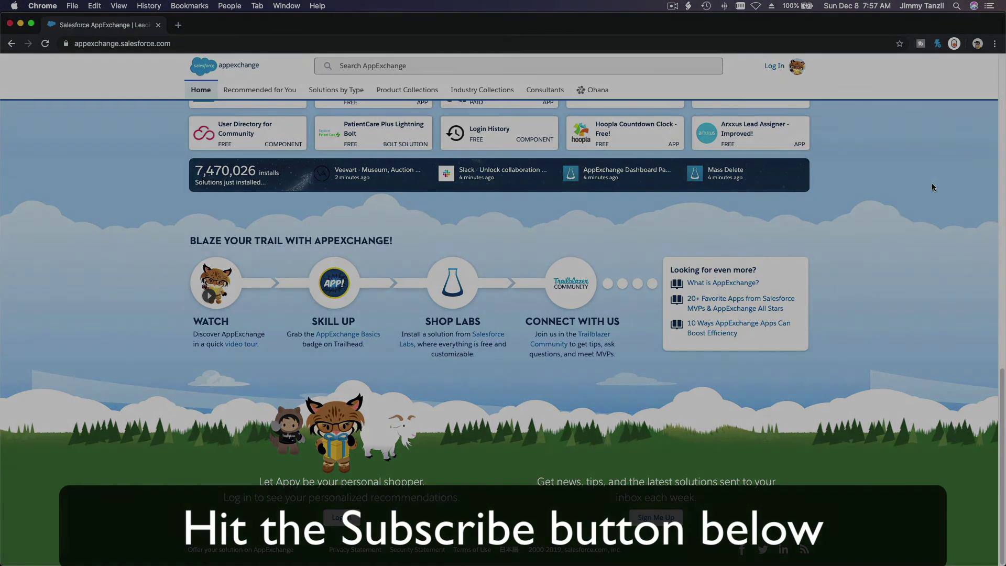